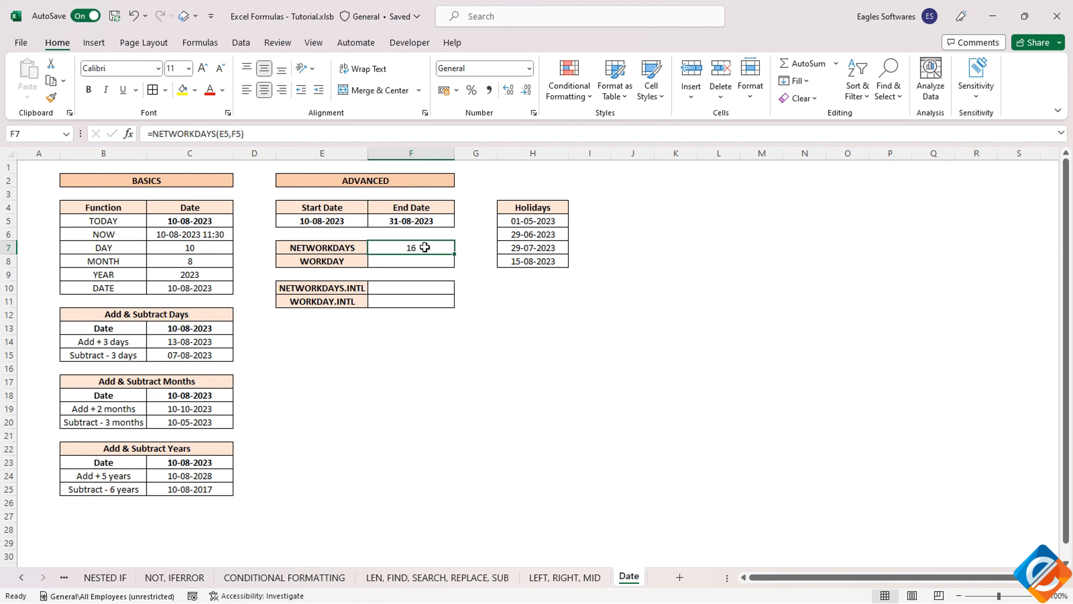
- Add the holidays range $H$5:$H$8 as the third argument of the NETWORKDAYS formula in F7
{"action": "left_click", "coordinate": [243, 134]}
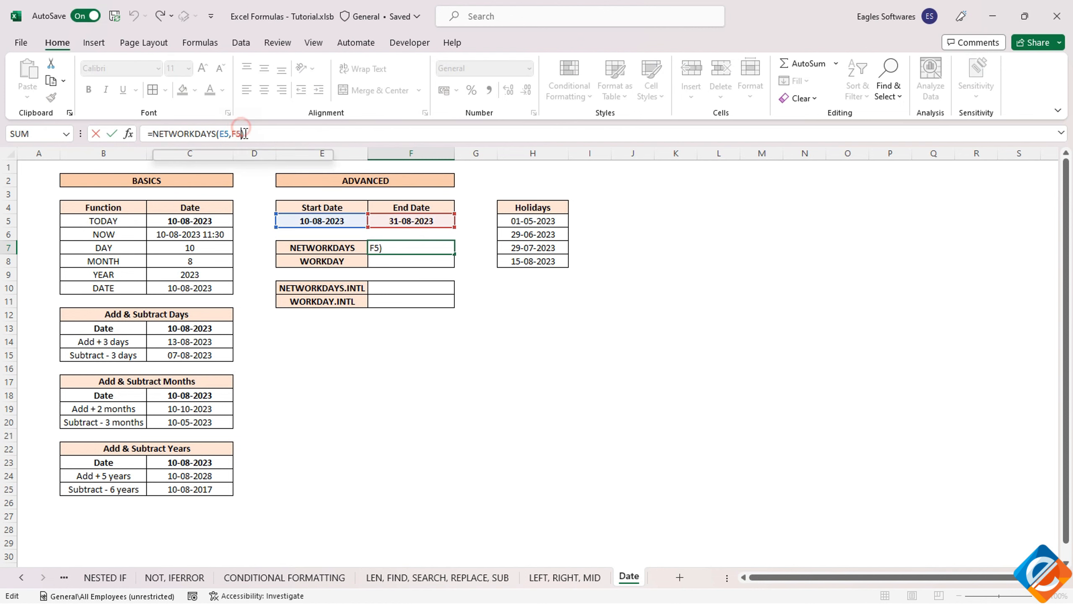
{"action": "type", "text": ","}
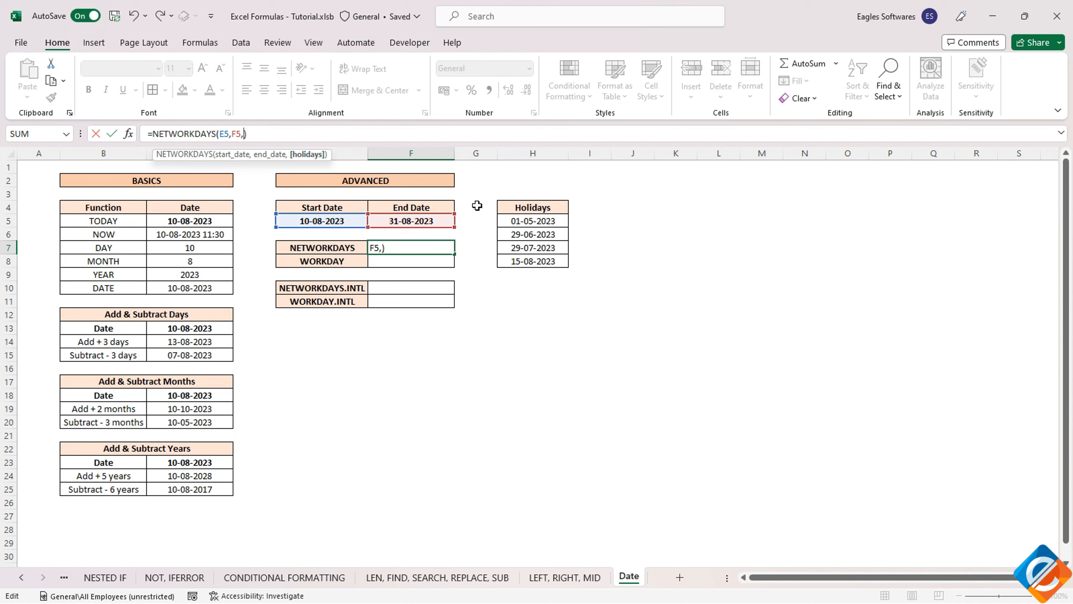
{"action": "left_click", "coordinate": [521, 221]}
{"action": "left_click_drag", "start_coordinate": [521, 221], "coordinate": [518, 259]}
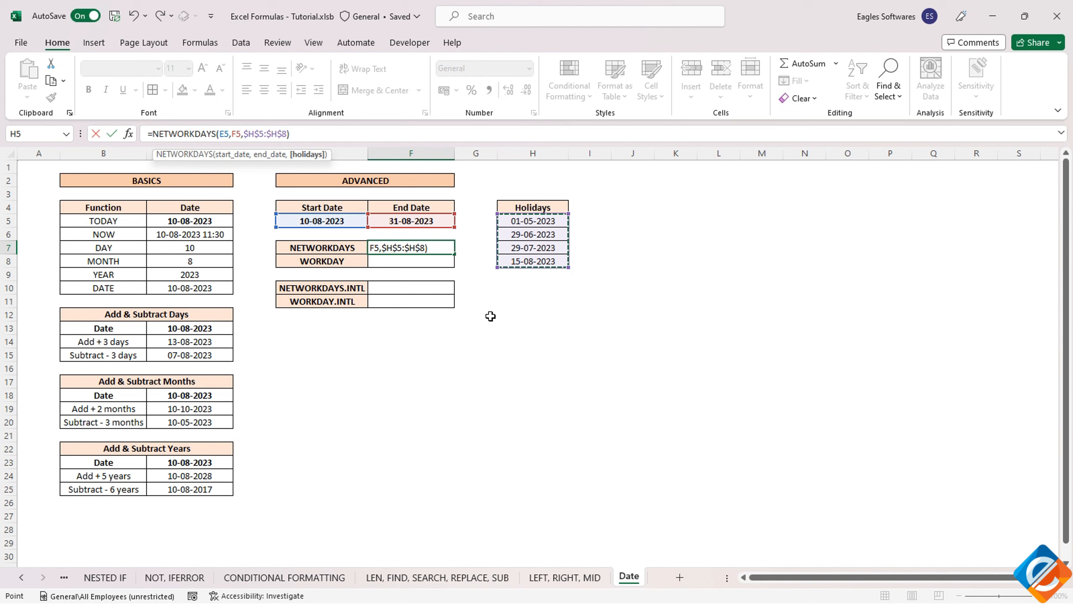
{"action": "key", "text": "Return"}
{"action": "left_click", "coordinate": [407, 249]}
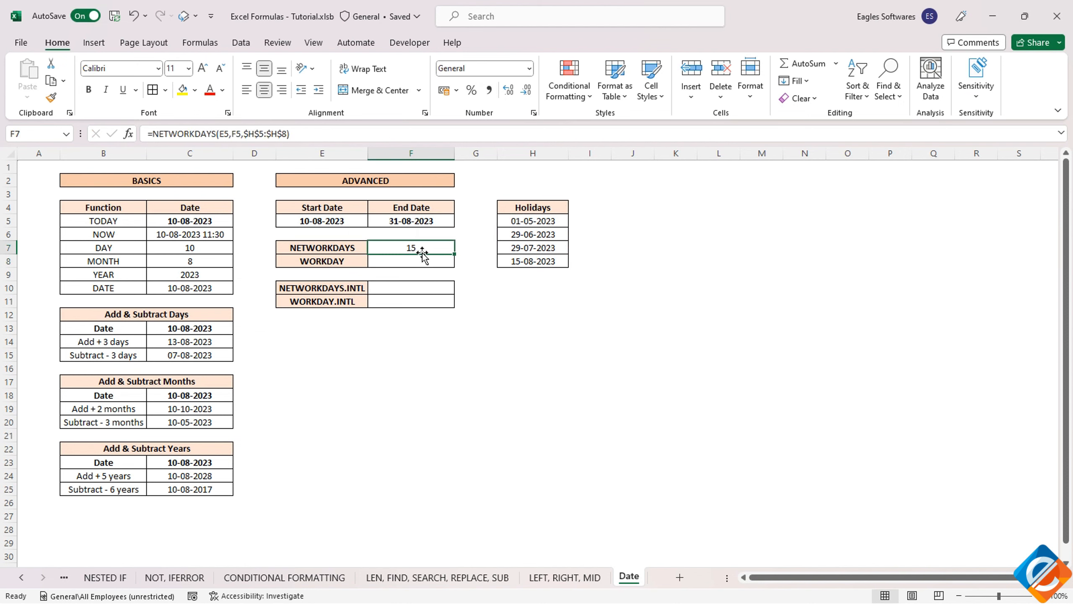
- Change the H7 holiday date to 29/8/23 and undo that change
{"action": "left_click", "coordinate": [526, 258]}
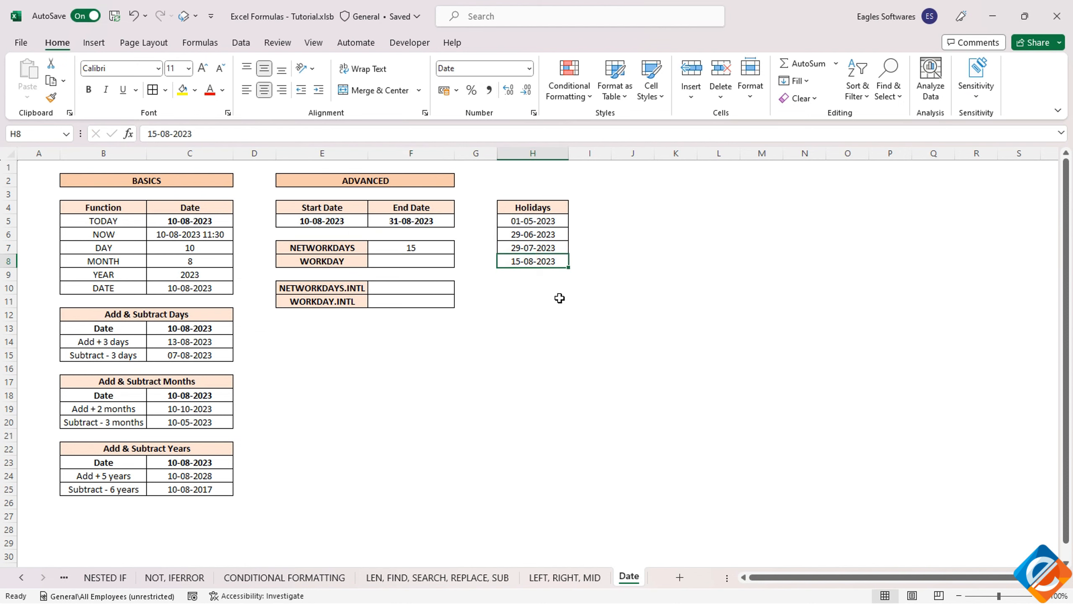
{"action": "left_click", "coordinate": [524, 248]}
{"action": "type", "text": "29/8"}
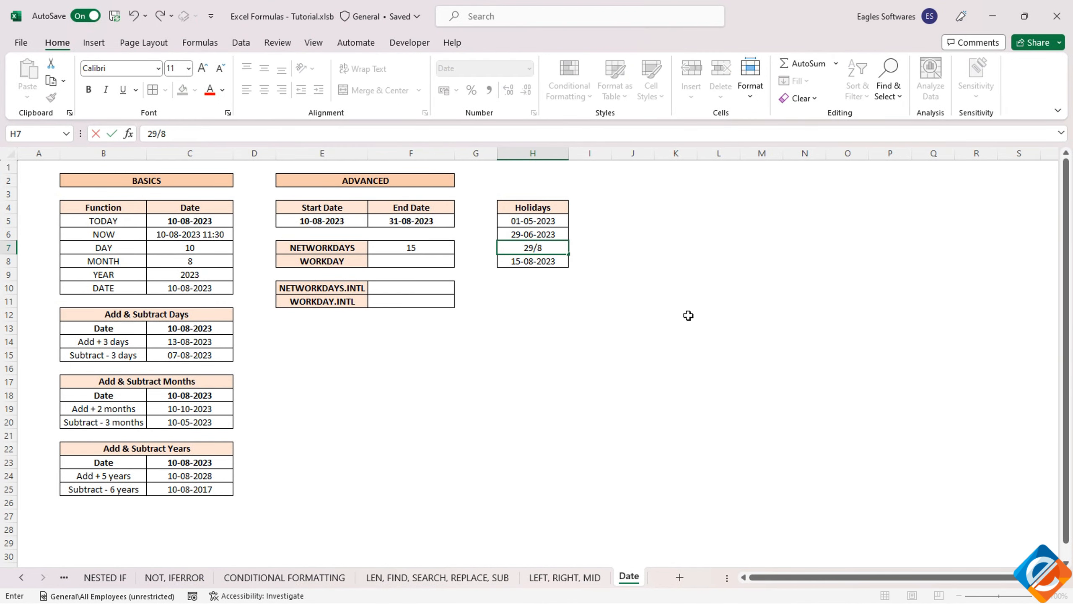
{"action": "type", "text": "/23"}
{"action": "key", "text": "Return"}
{"action": "key", "text": "Up"}
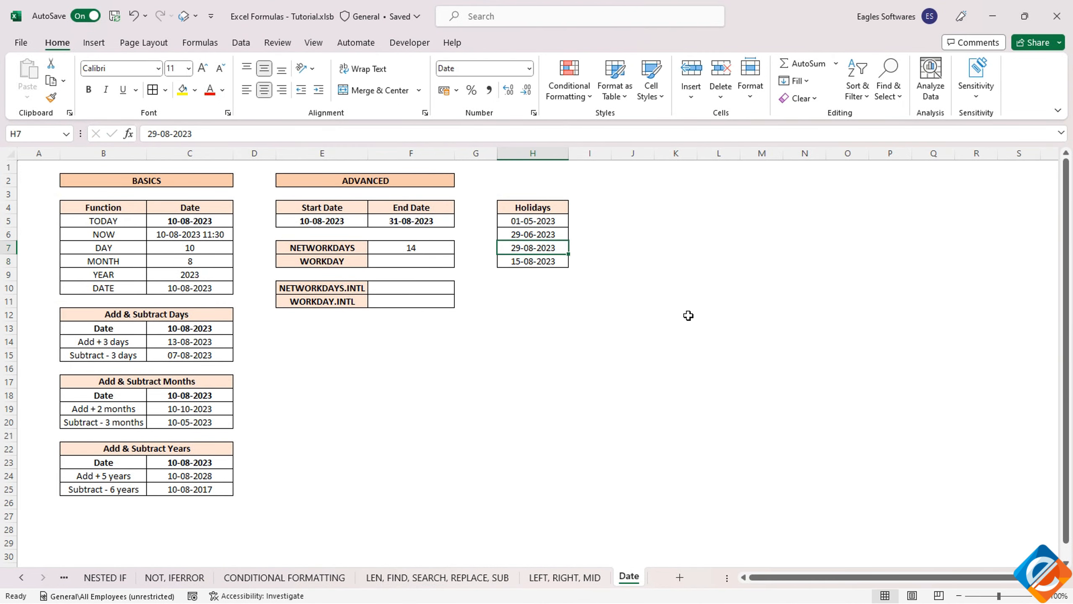
{"action": "left_click", "coordinate": [428, 248]}
{"action": "key", "text": "ctrl+z"}
- Inspect the date arguments of the NETWORKDAYS formula in F7 without editing it
{"action": "left_click", "coordinate": [431, 247]}
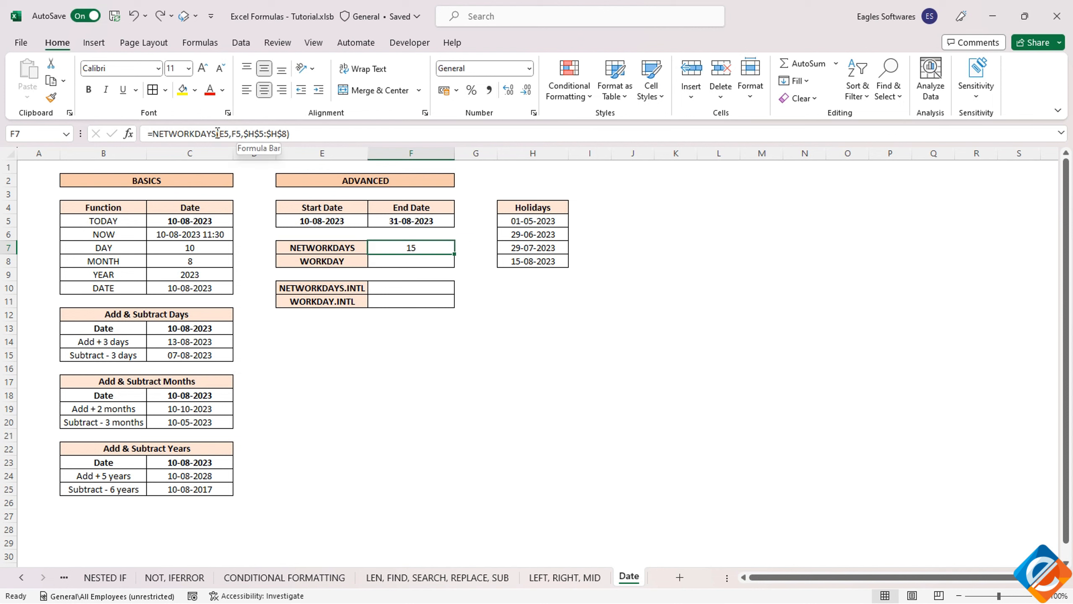
{"action": "left_click_drag", "start_coordinate": [222, 134], "coordinate": [244, 134]}
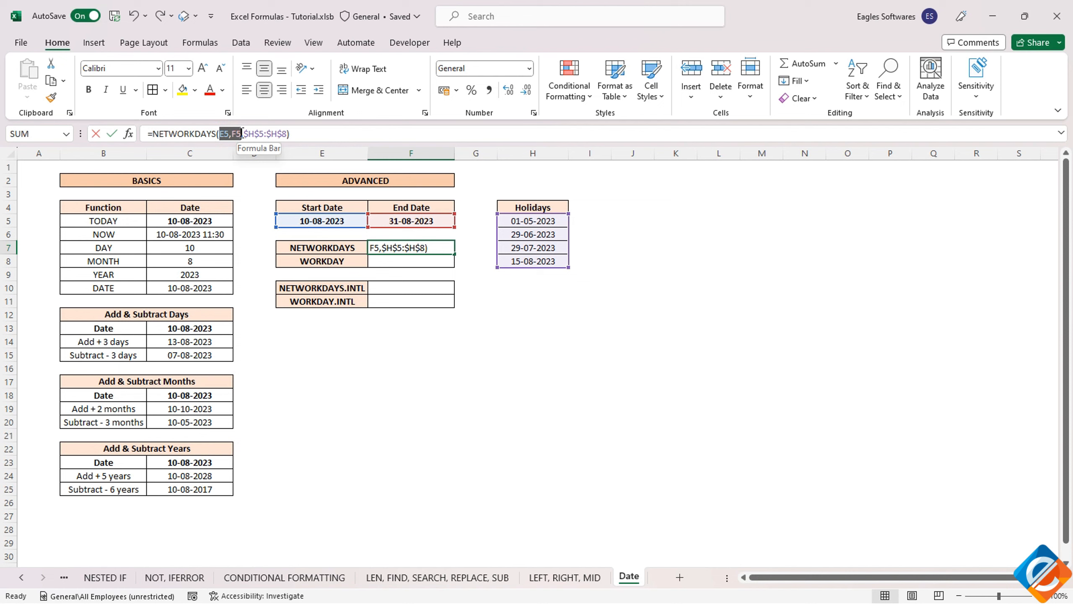
{"action": "key", "text": "Escape"}
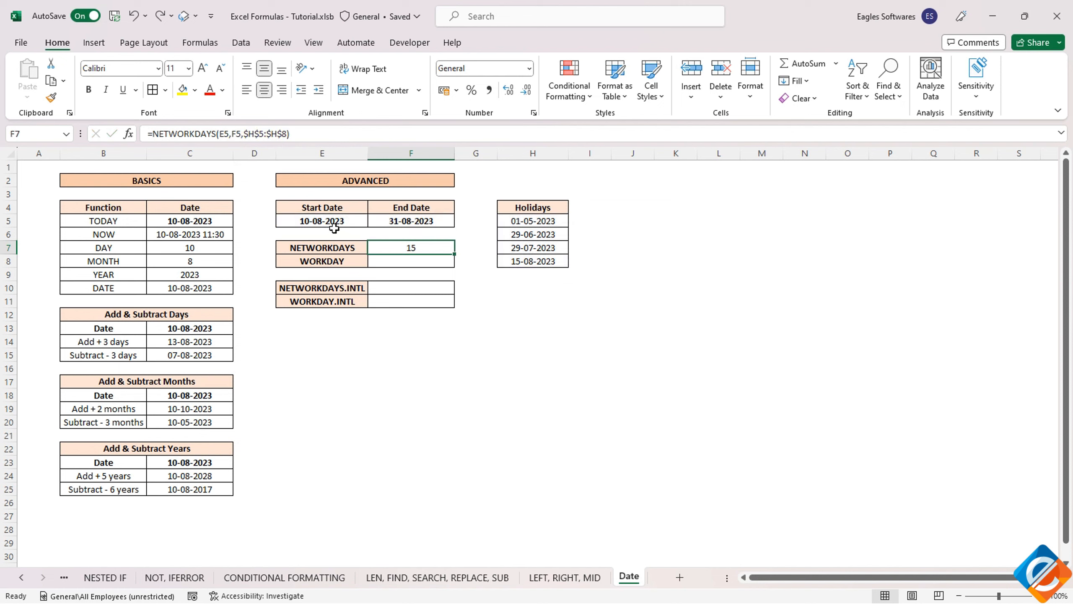
- Enter a WORKDAY formula in F8 using E5 as start date and F7 as the number of days
{"action": "left_click", "coordinate": [389, 262]}
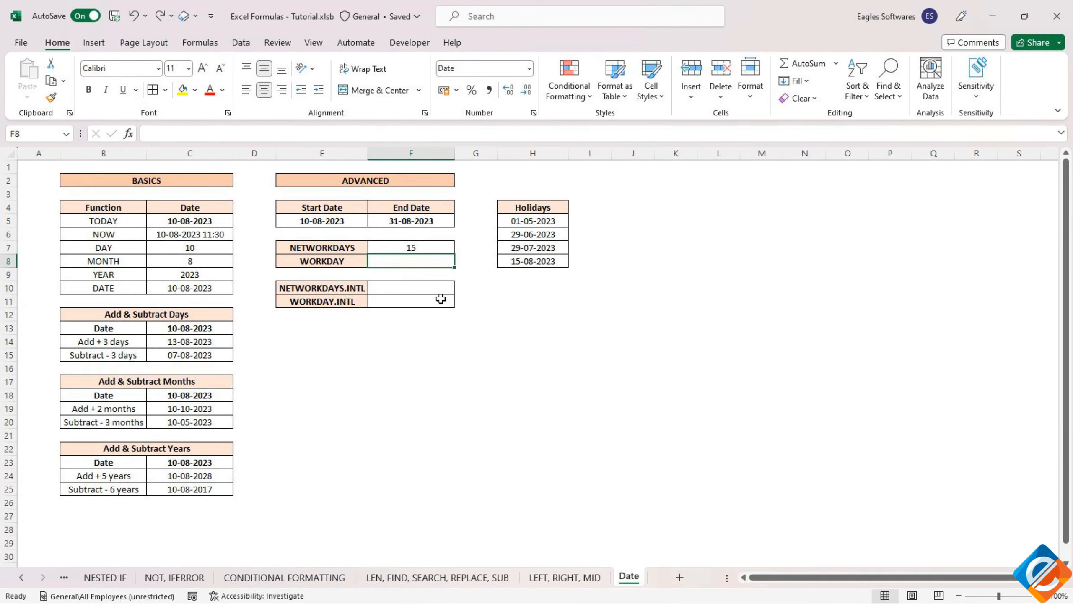
{"action": "type", "text": "=work"}
{"action": "key", "text": "Tab"}
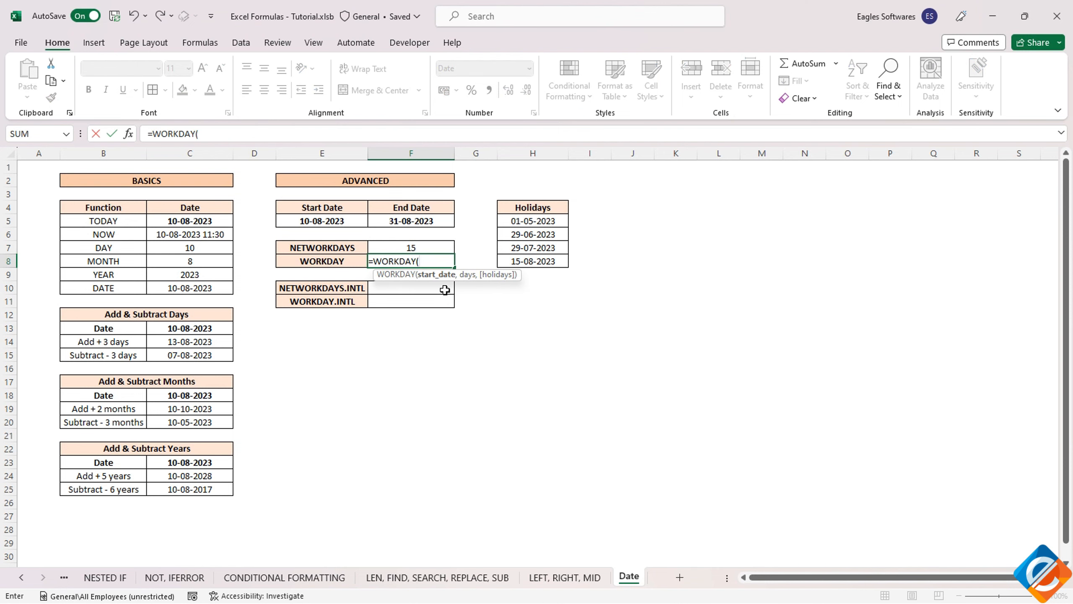
{"action": "left_click", "coordinate": [326, 222]}
{"action": "type", "text": ","}
{"action": "key", "text": "Up"}
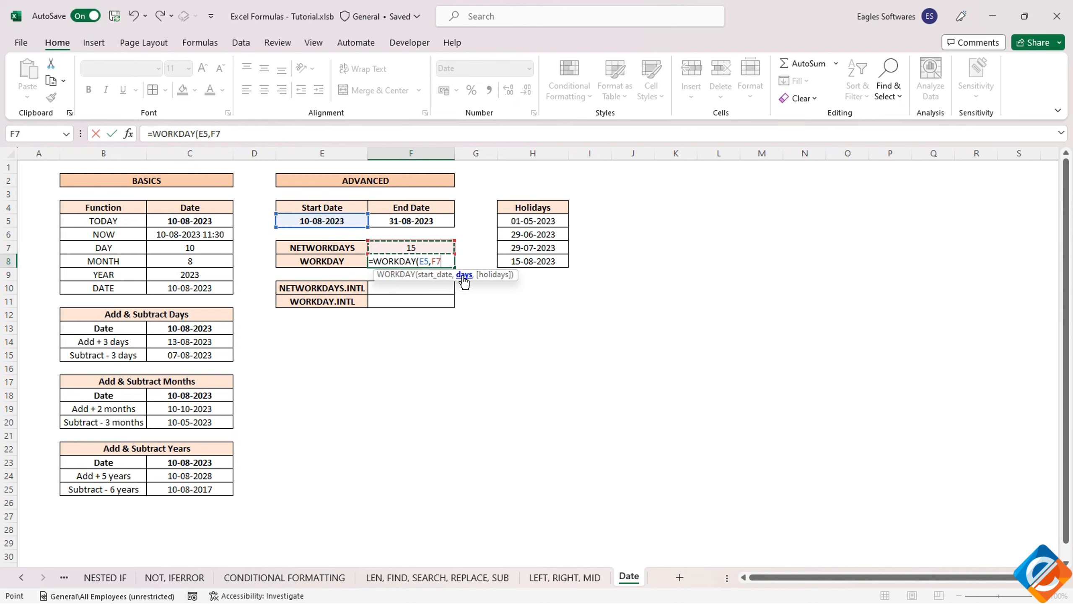
{"action": "type", "text": ")"}
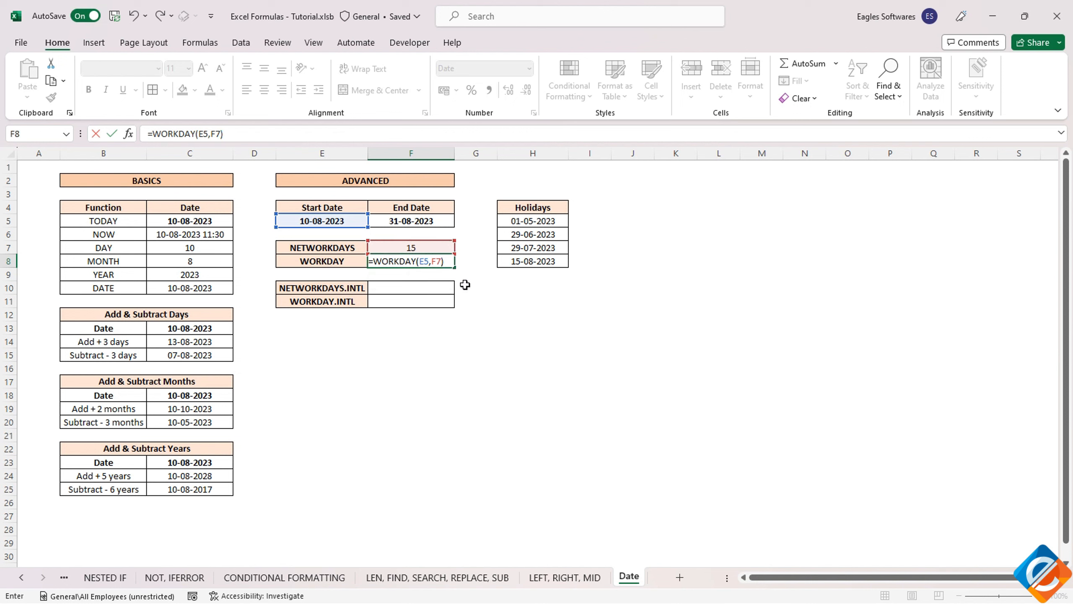
{"action": "key", "text": "Return"}
{"action": "left_click", "coordinate": [418, 259]}
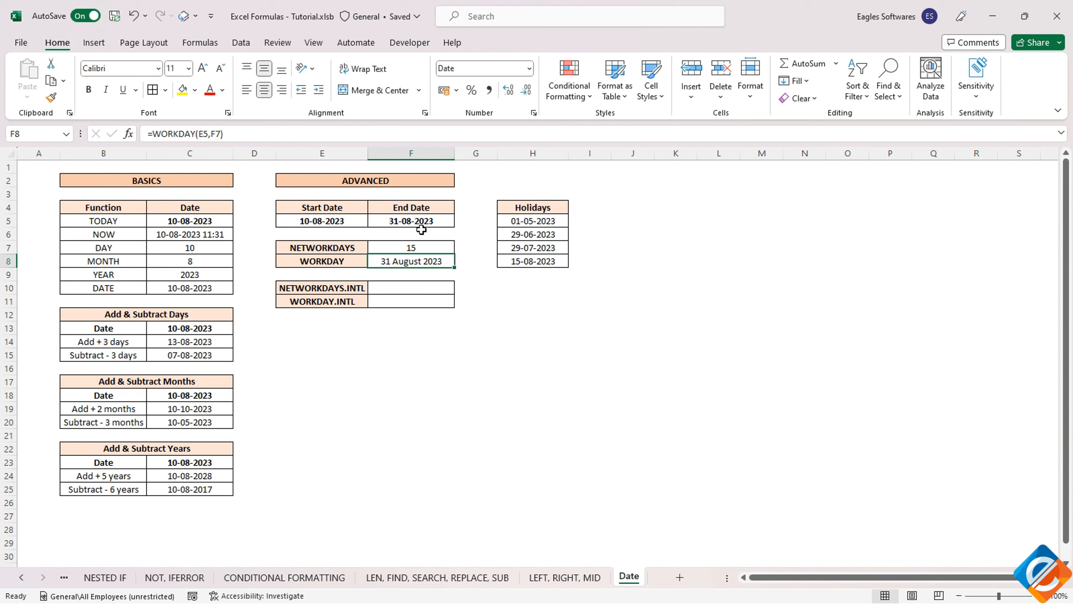
- Add the absolute holidays range $H$5:$H$8 as the third argument of the WORKDAY formula in F8
{"action": "left_click", "coordinate": [221, 135]}
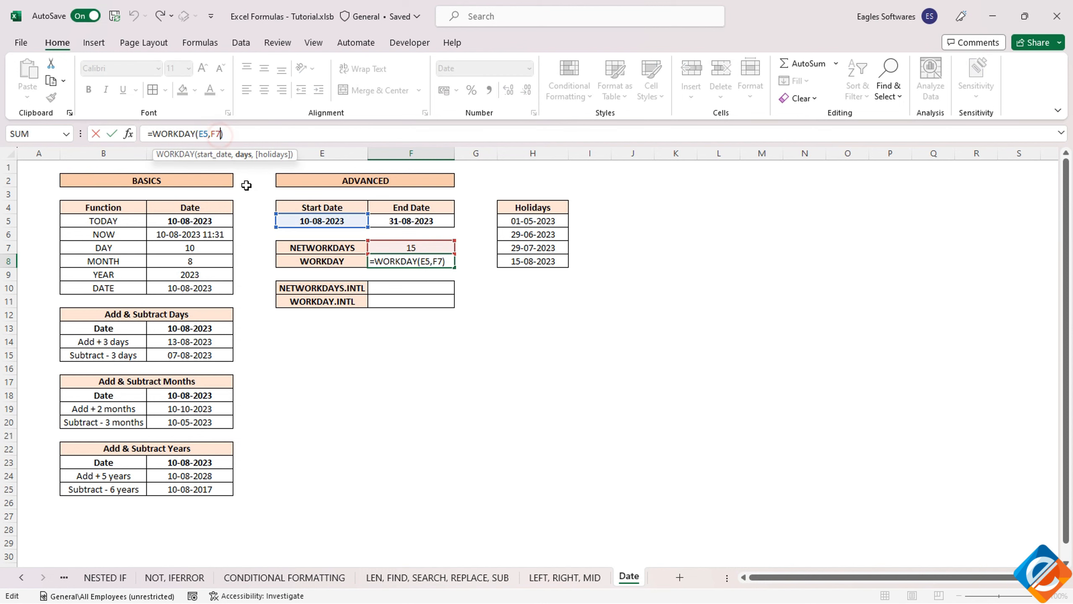
{"action": "type", "text": ","}
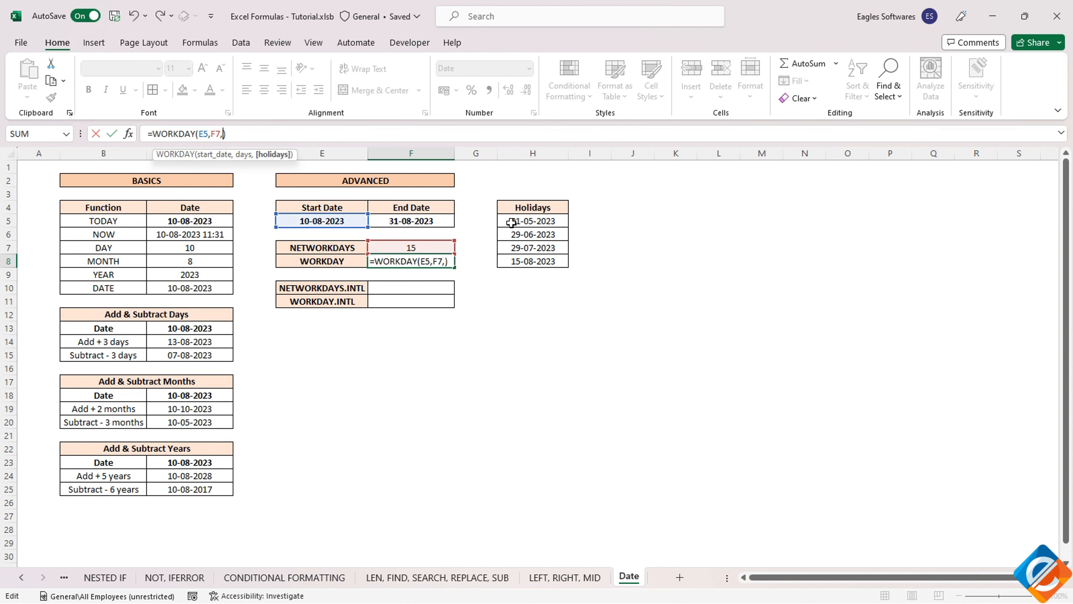
{"action": "left_click_drag", "start_coordinate": [515, 219], "coordinate": [529, 271]}
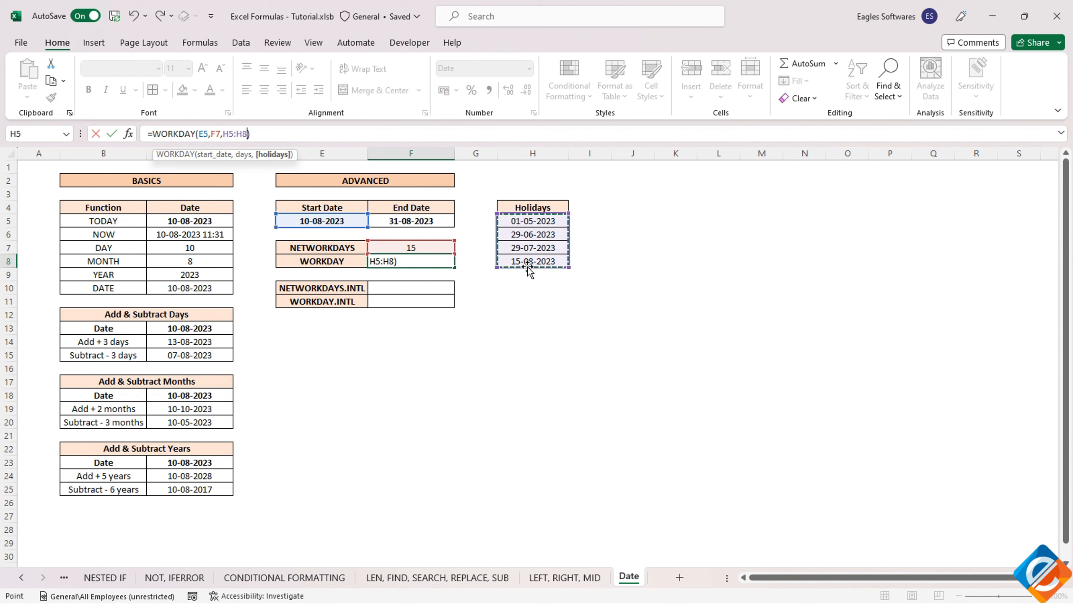
{"action": "key", "text": "F4"}
{"action": "key", "text": "Return"}
{"action": "left_click", "coordinate": [438, 263]}
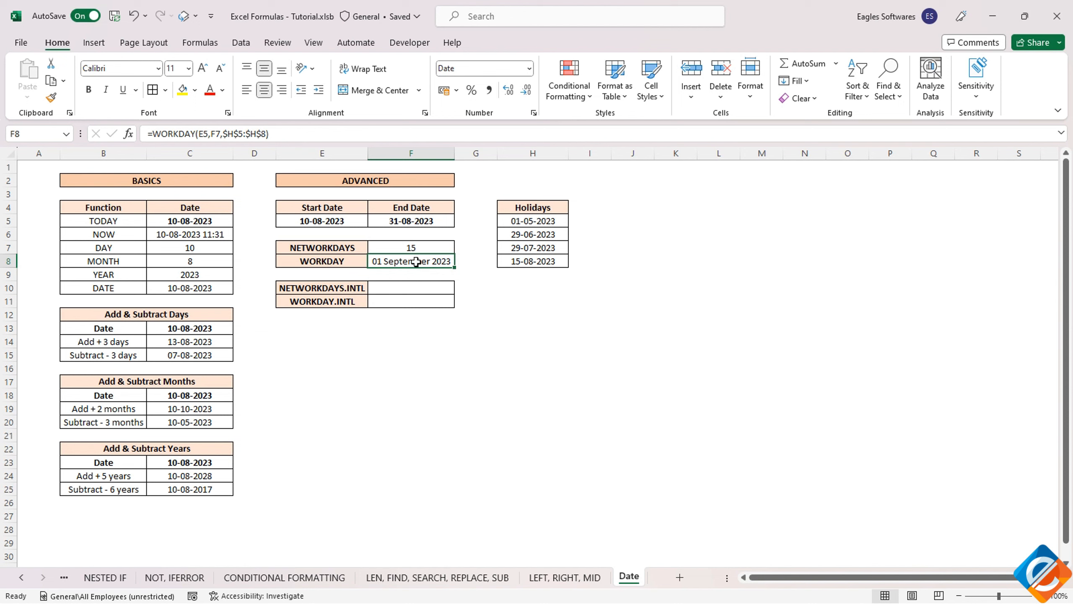
- Remove the holidays range from the NETWORKDAYS formula in F7
{"action": "left_click", "coordinate": [412, 246]}
{"action": "left_click_drag", "start_coordinate": [242, 135], "coordinate": [279, 135]}
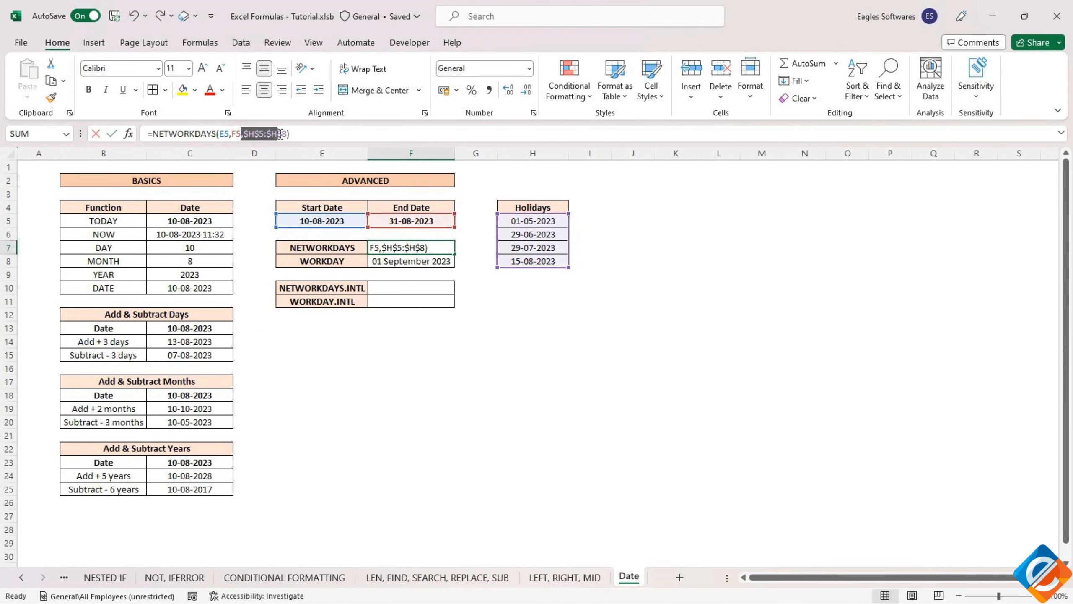
{"action": "left_click_drag", "start_coordinate": [280, 135], "coordinate": [289, 135]}
{"action": "key", "text": "BackSpace"}
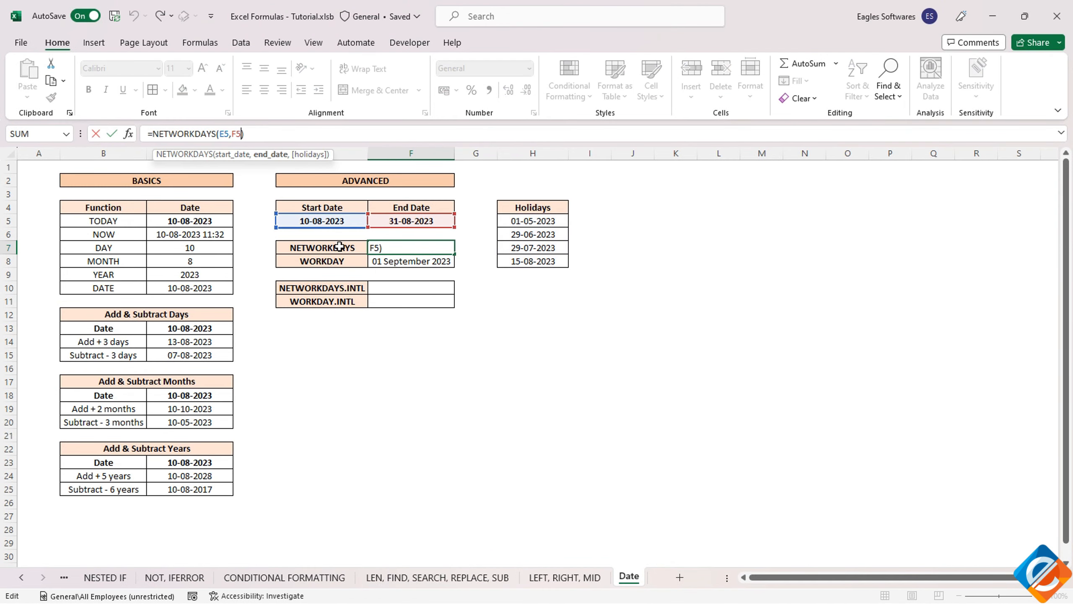
{"action": "key", "text": "Return"}
{"action": "left_click", "coordinate": [411, 247]}
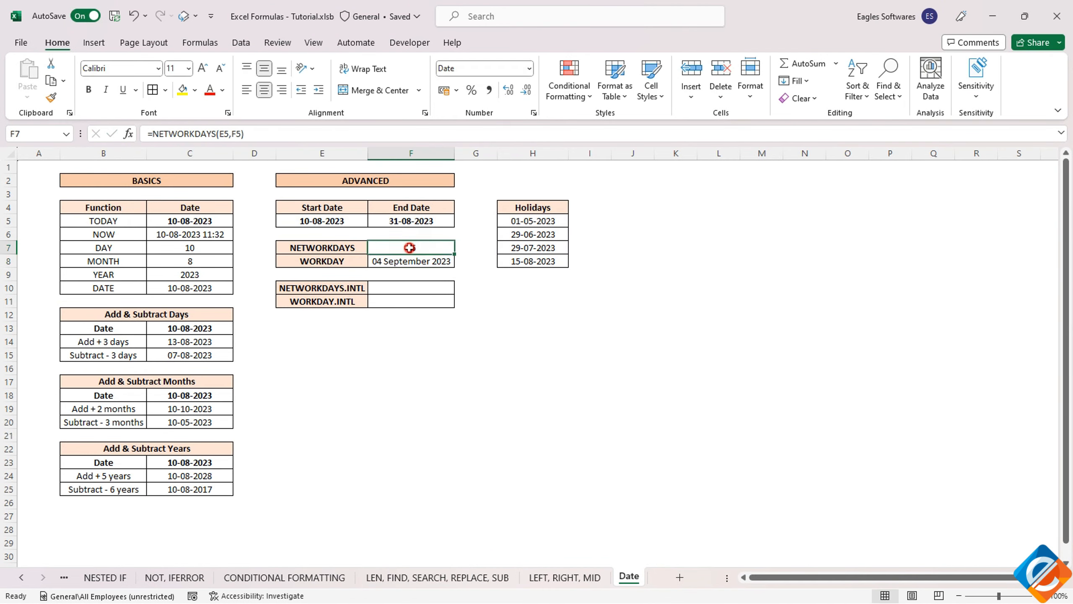
{"action": "left_click", "coordinate": [420, 262]}
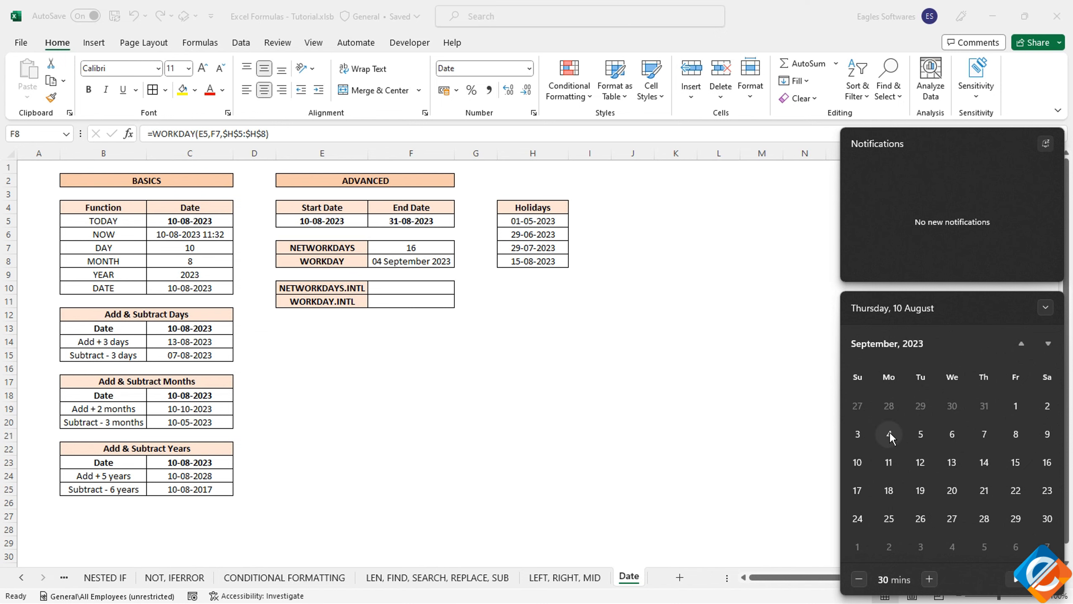
{"action": "left_click", "coordinate": [460, 337]}
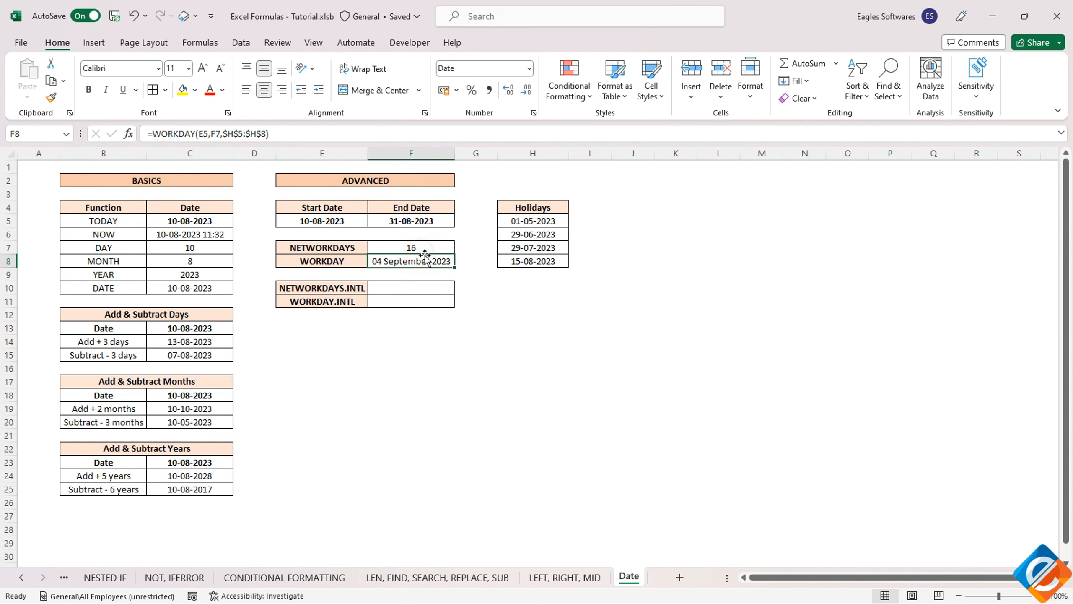
{"action": "key", "text": "Up"}
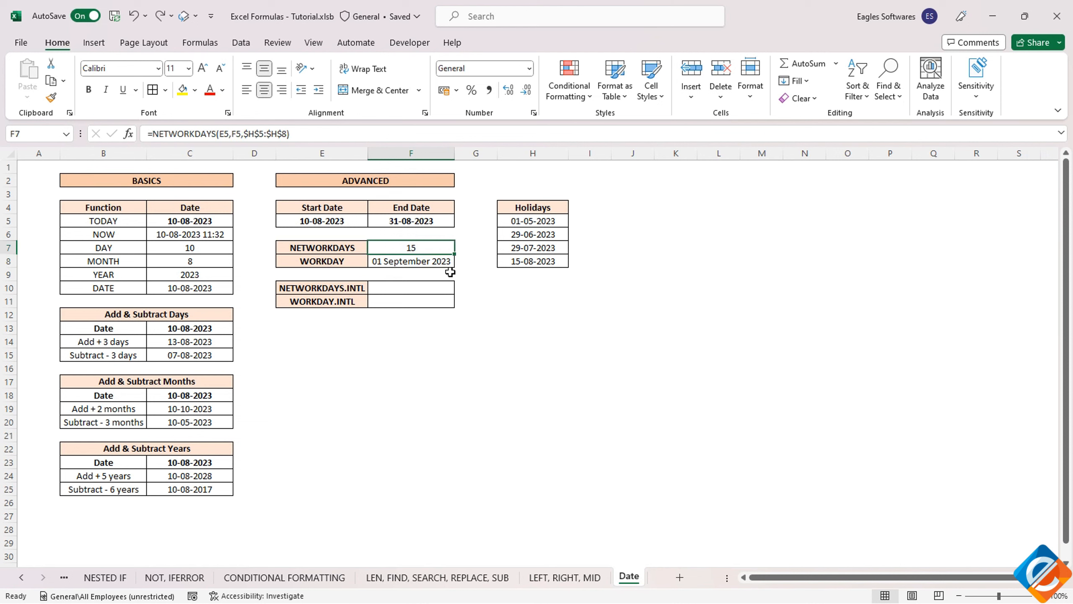
{"action": "left_click", "coordinate": [440, 262]}
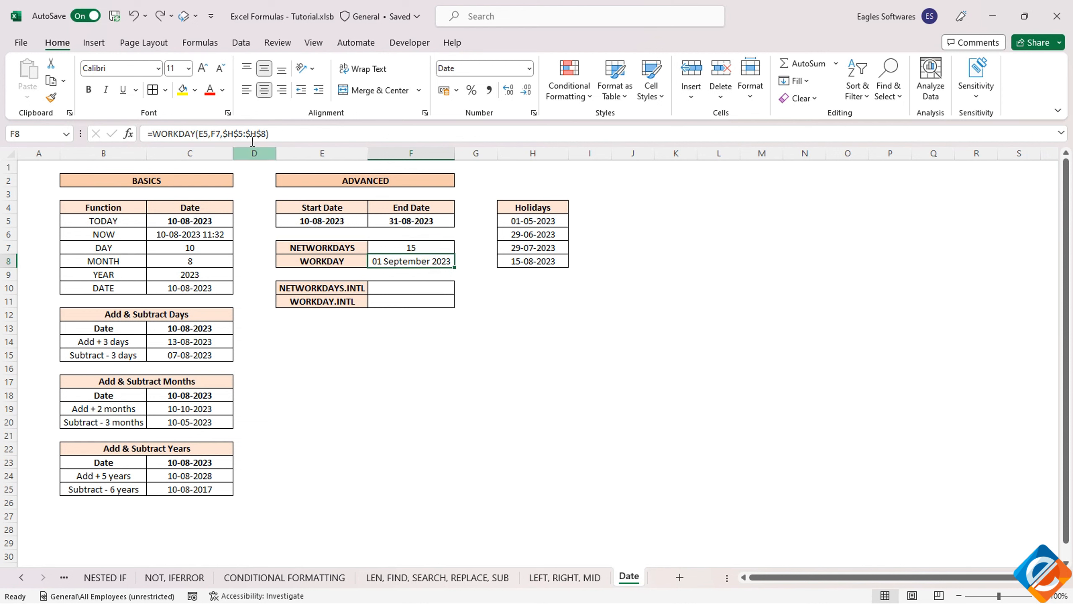
- Replace the days argument of the WORKDAY formula in F8 with 15
{"action": "left_click", "coordinate": [218, 135]}
{"action": "key", "text": "BackSpace"}
{"action": "key", "text": "BackSpace"}
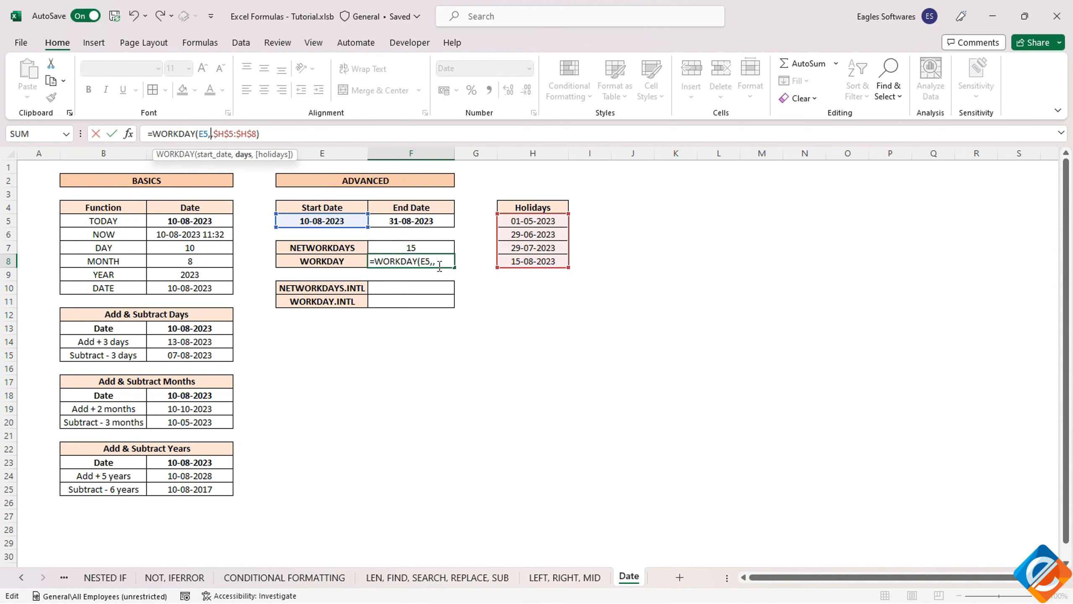
{"action": "type", "text": "15"}
{"action": "key", "text": "Return"}
{"action": "left_click", "coordinate": [439, 264]}
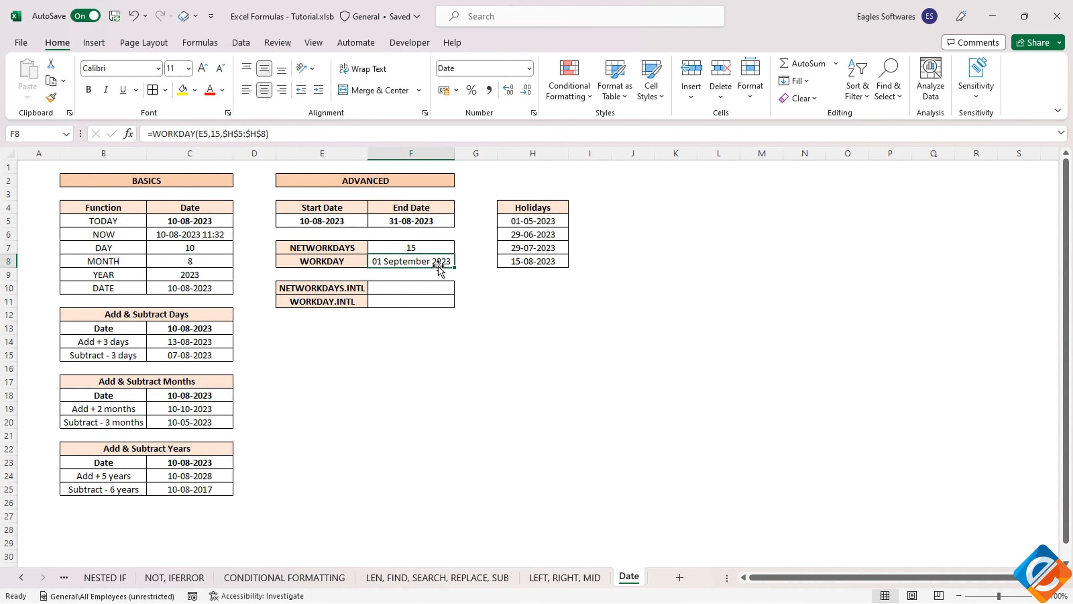
- Change the WORKDAY days argument in F8 to 10
{"action": "left_click", "coordinate": [220, 134]}
{"action": "key", "text": "BackSpace"}
{"action": "type", "text": "0"}
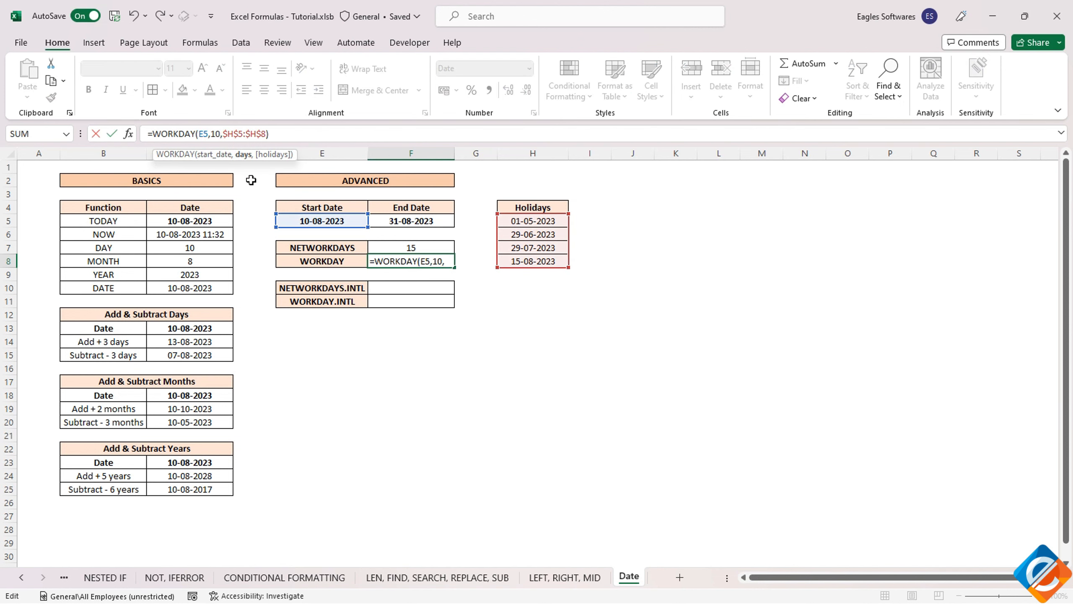
{"action": "key", "text": "ctrl+Return"}
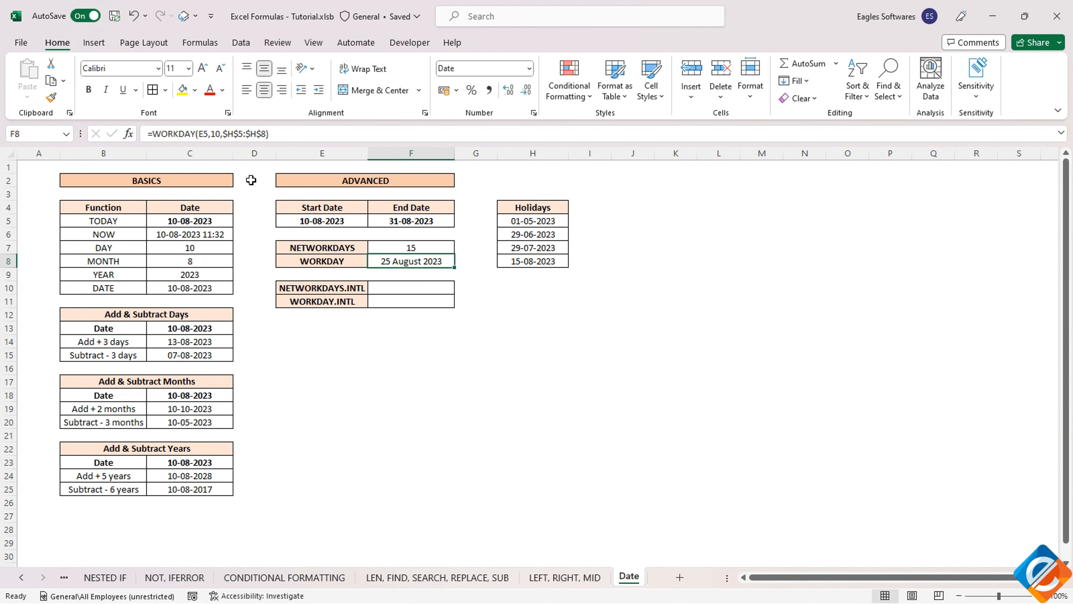
- Start a NETWORKDAYS.INTL formula in F10 using E5 as the start date and F5 as the end date
{"action": "left_click", "coordinate": [326, 217]}
{"action": "left_click", "coordinate": [408, 264]}
{"action": "left_click", "coordinate": [387, 287]}
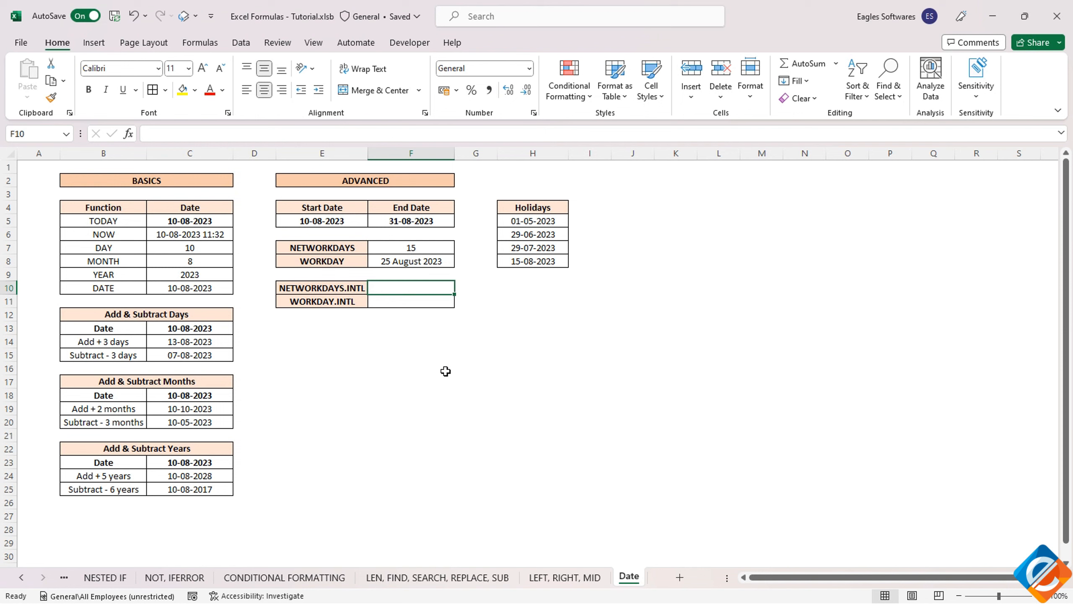
{"action": "type", "text": "=netw"}
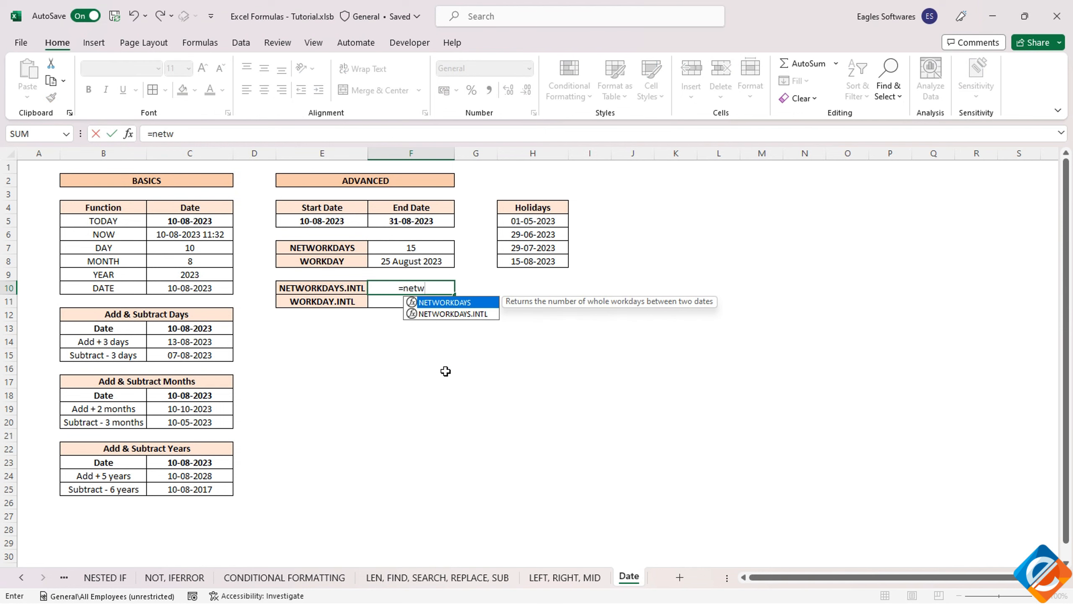
{"action": "key", "text": "Down"}
{"action": "key", "text": "Tab"}
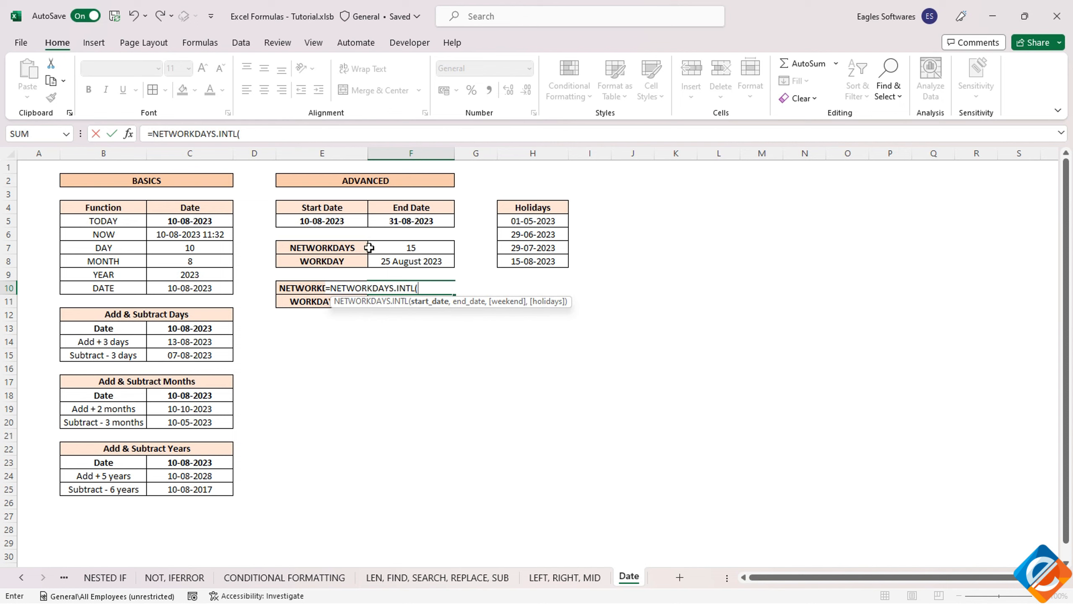
{"action": "left_click", "coordinate": [310, 221]}
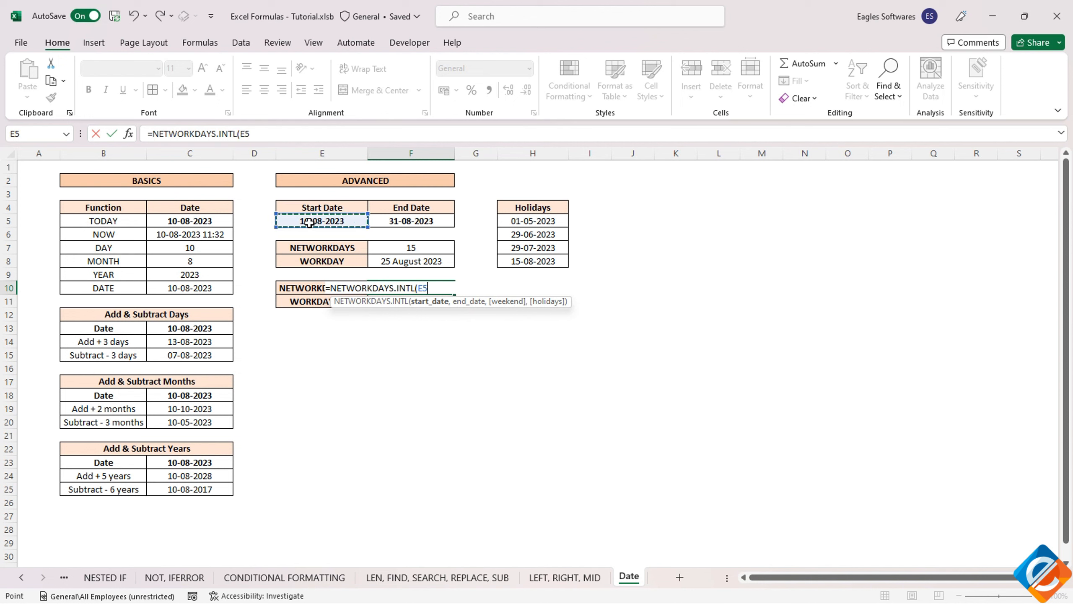
{"action": "type", "text": ","}
{"action": "left_click", "coordinate": [385, 220]}
{"action": "type", "text": ","}
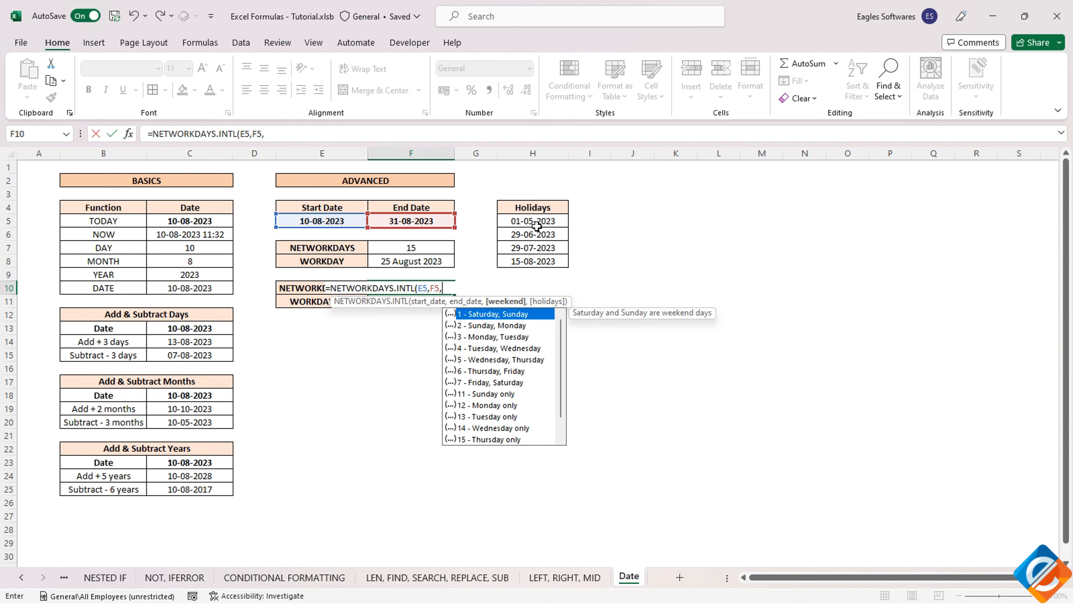
- Choose weekend option 1 (Saturday, Sunday) and add the absolute holidays range $H$5:$H$8 to finish the F10 formula
{"action": "scroll", "coordinate": [497, 414], "scroll_direction": "down", "scroll_amount": 1}
{"action": "scroll", "coordinate": [499, 406], "scroll_direction": "up", "scroll_amount": 1}
{"action": "scroll", "coordinate": [500, 355], "scroll_direction": "down", "scroll_amount": 1}
{"action": "scroll", "coordinate": [498, 351], "scroll_direction": "up", "scroll_amount": 1}
{"action": "left_click", "coordinate": [477, 325]}
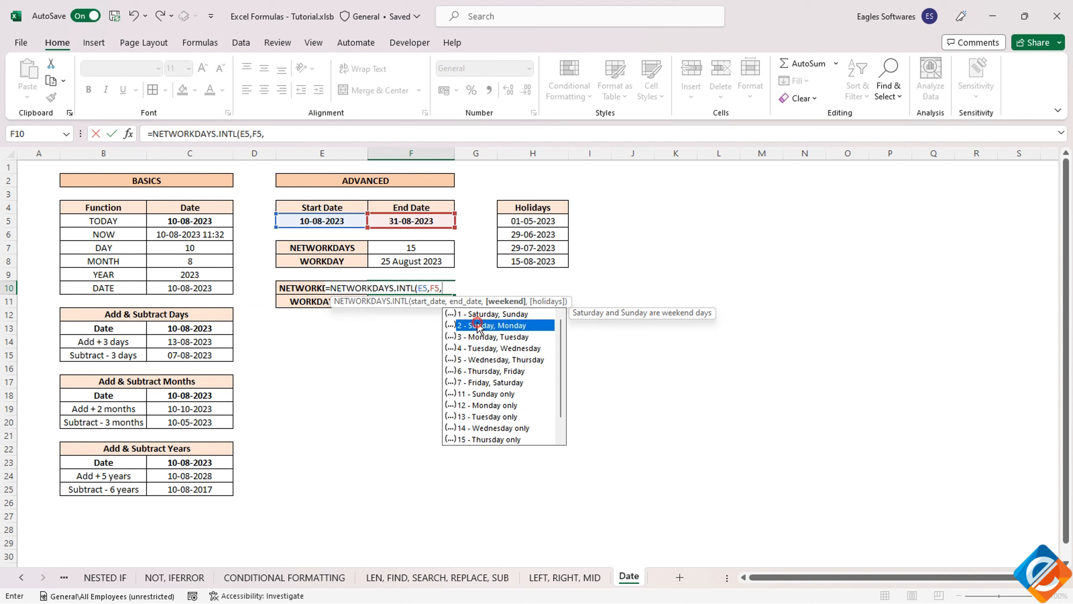
{"action": "left_click", "coordinate": [467, 338]}
{"action": "left_click", "coordinate": [486, 394]}
{"action": "left_click", "coordinate": [492, 314]}
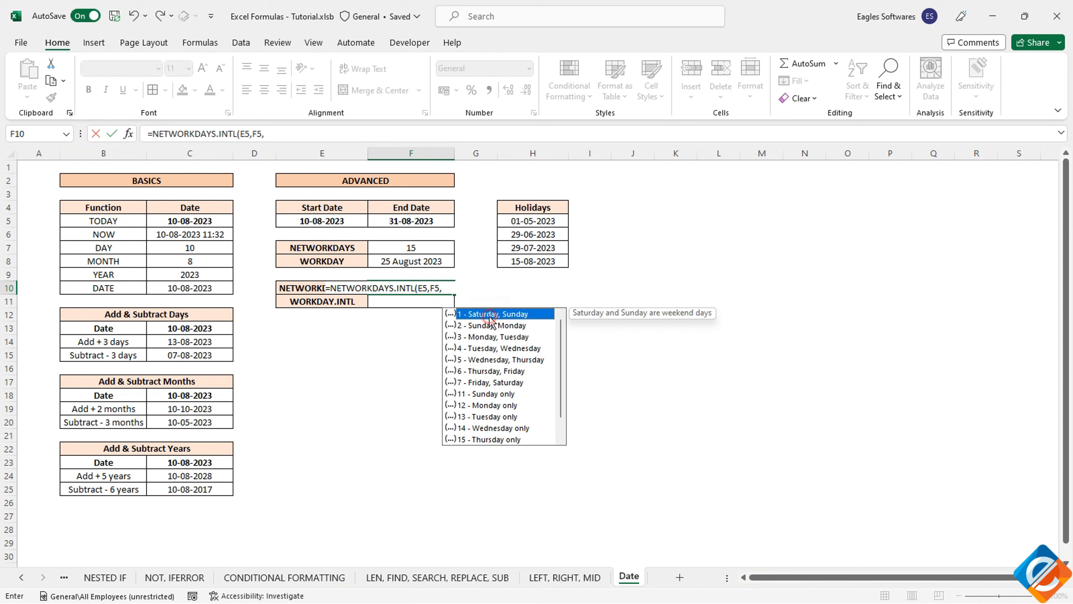
{"action": "double_click", "coordinate": [490, 314]}
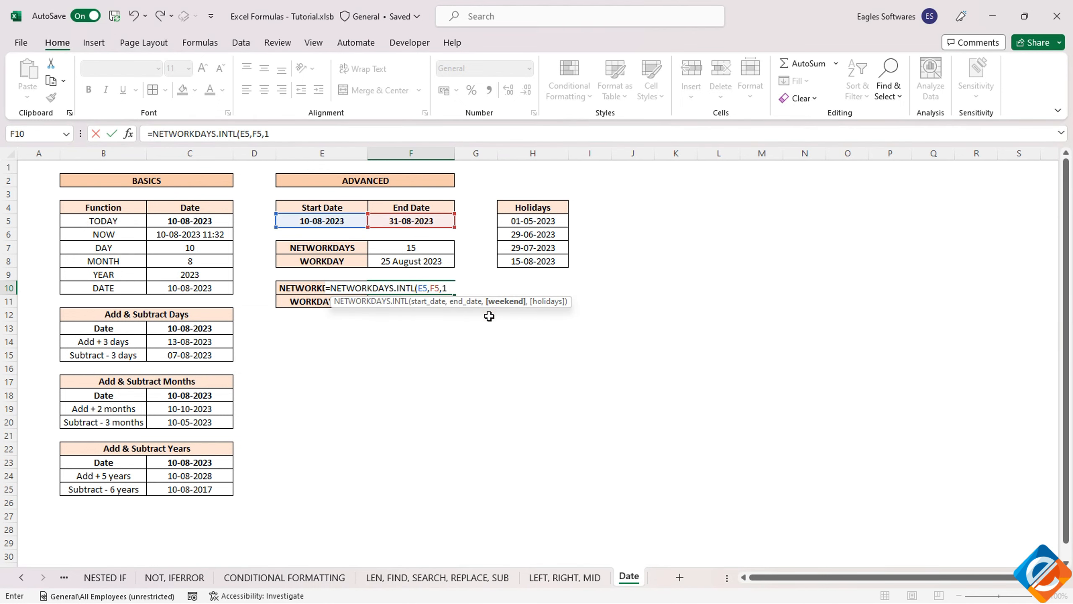
{"action": "type", "text": ","}
{"action": "left_click_drag", "start_coordinate": [545, 226], "coordinate": [526, 259]}
{"action": "key", "text": "F4"}
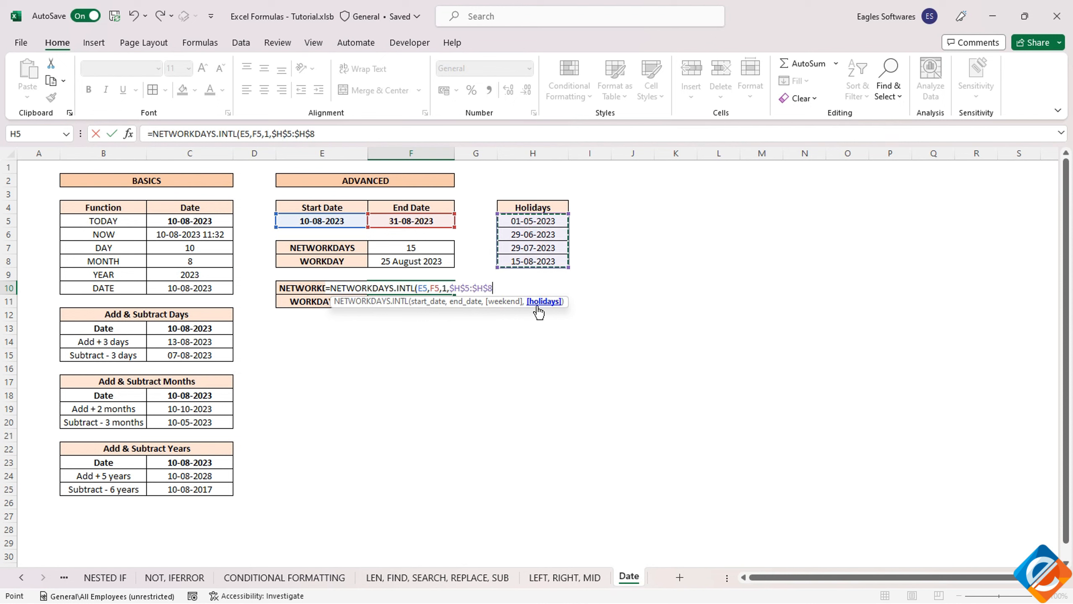
{"action": "key", "text": "Return"}
{"action": "key", "text": "Up"}
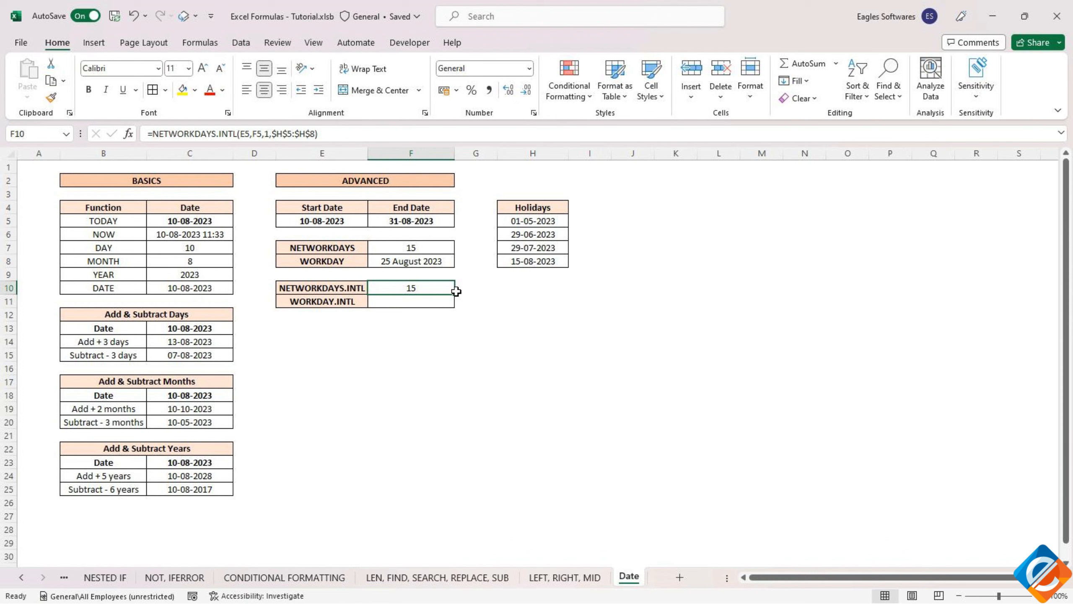
- Change the weekend argument of the NETWORKDAYS.INTL formula in F10 to 11
{"action": "left_click", "coordinate": [266, 134]}
{"action": "key", "text": "BackSpace"}
{"action": "type", "text": "11"}
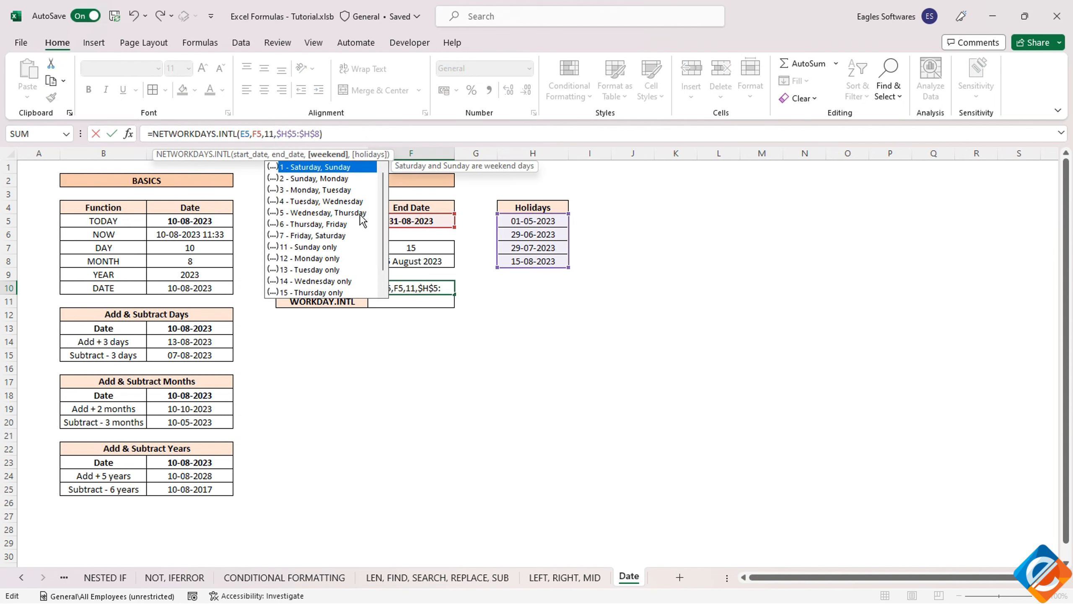
{"action": "key", "text": "Return"}
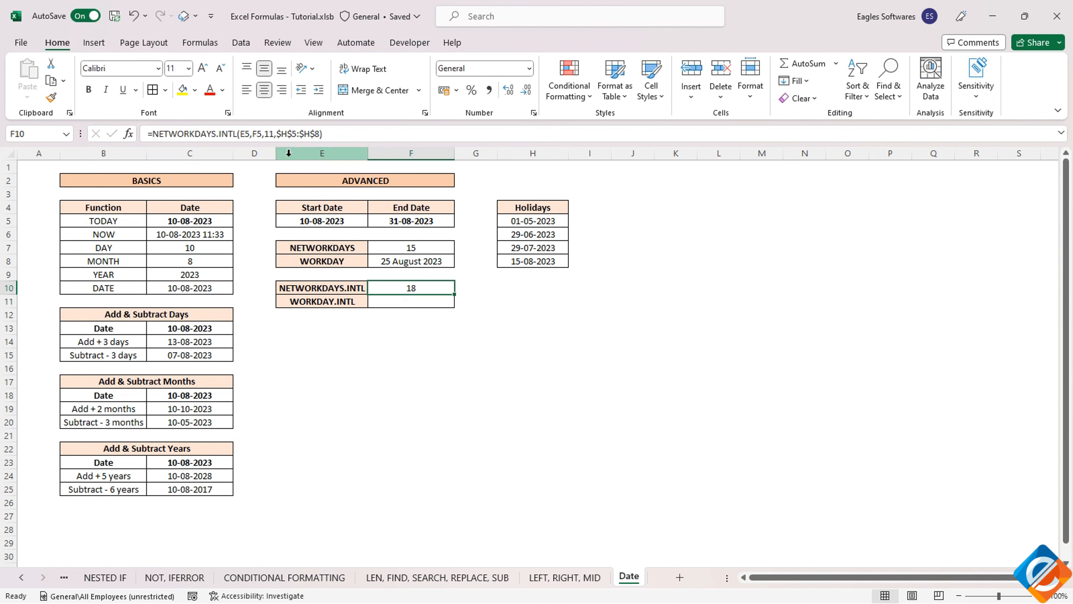
- Reselect weekend option 11 - Sunday only from the list in the F10 formula
{"action": "left_click", "coordinate": [274, 134]}
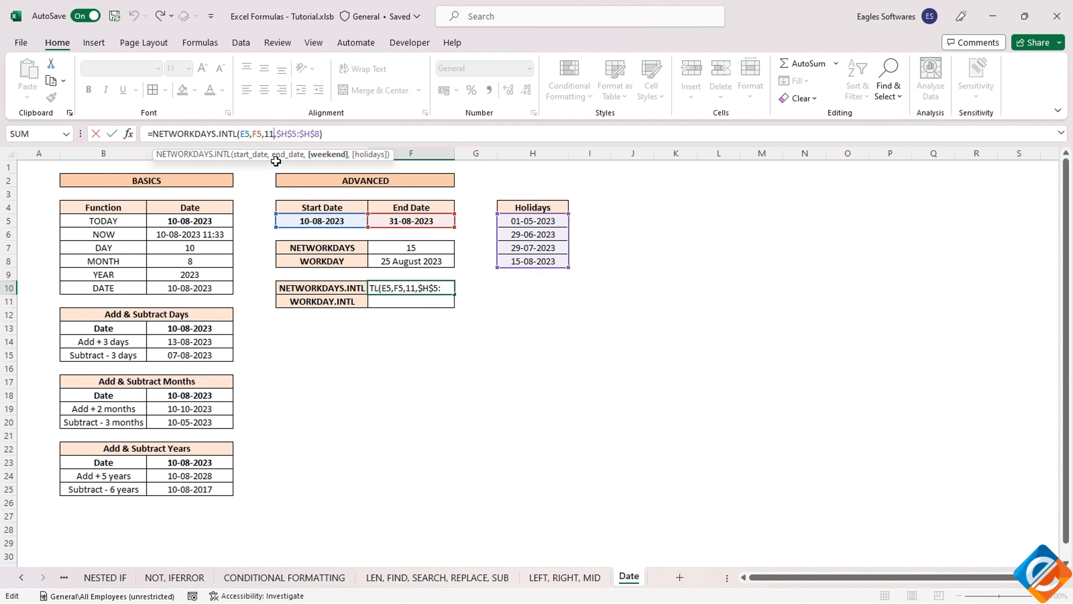
{"action": "key", "text": "BackSpace"}
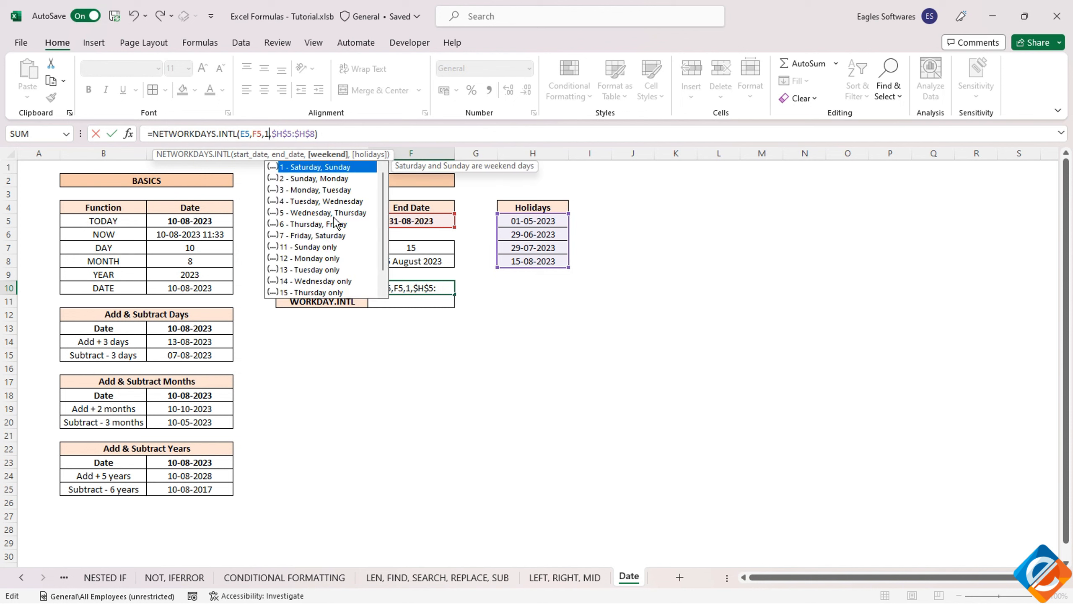
{"action": "scroll", "coordinate": [337, 224], "scroll_direction": "down", "scroll_amount": 1}
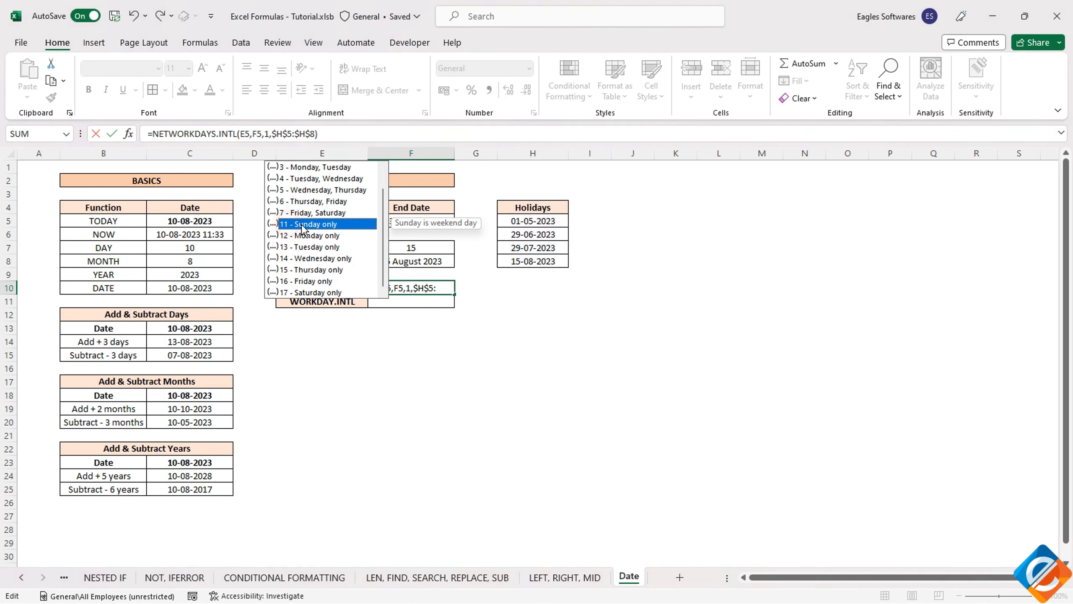
{"action": "double_click", "coordinate": [288, 224]}
{"action": "key", "text": "Return"}
{"action": "left_click", "coordinate": [405, 290]}
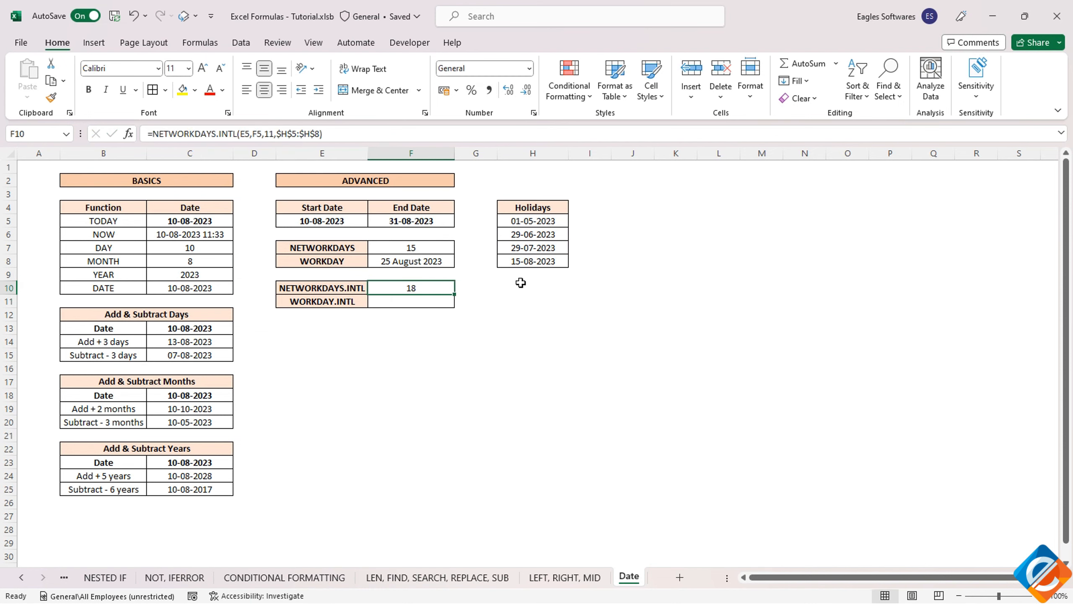
- Change the weekend argument of the NETWORKDAYS.INTL formula in F10 back to 1
{"action": "left_click", "coordinate": [270, 133]}
{"action": "key", "text": "BackSpace"}
{"action": "key", "text": "Return"}
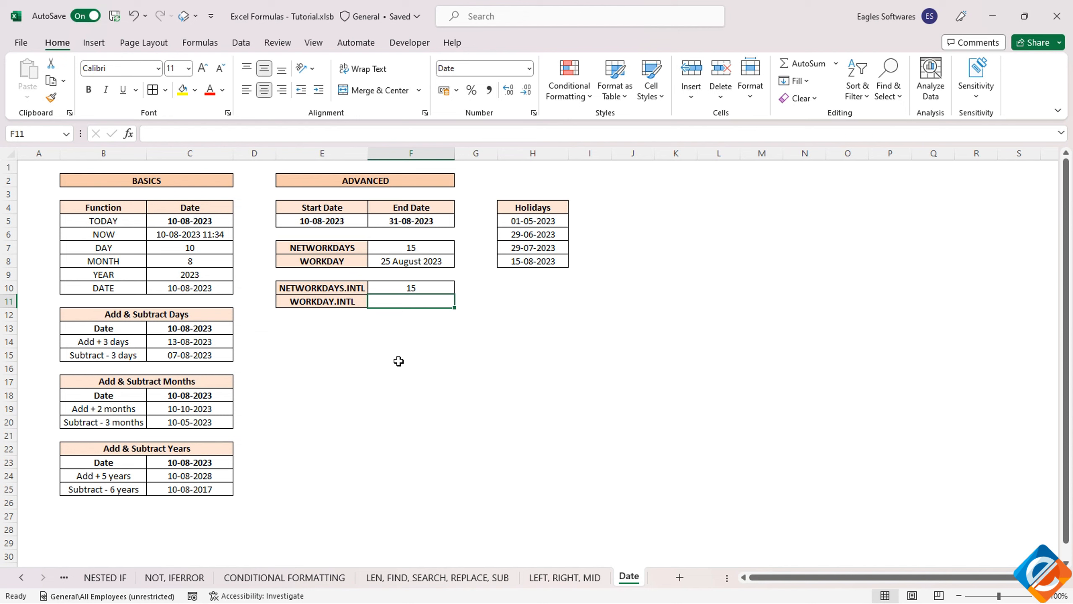
- Start a WORKDAY.INTL formula in F11 with start date E5 and days taken from F10
{"action": "type", "text": "=work"}
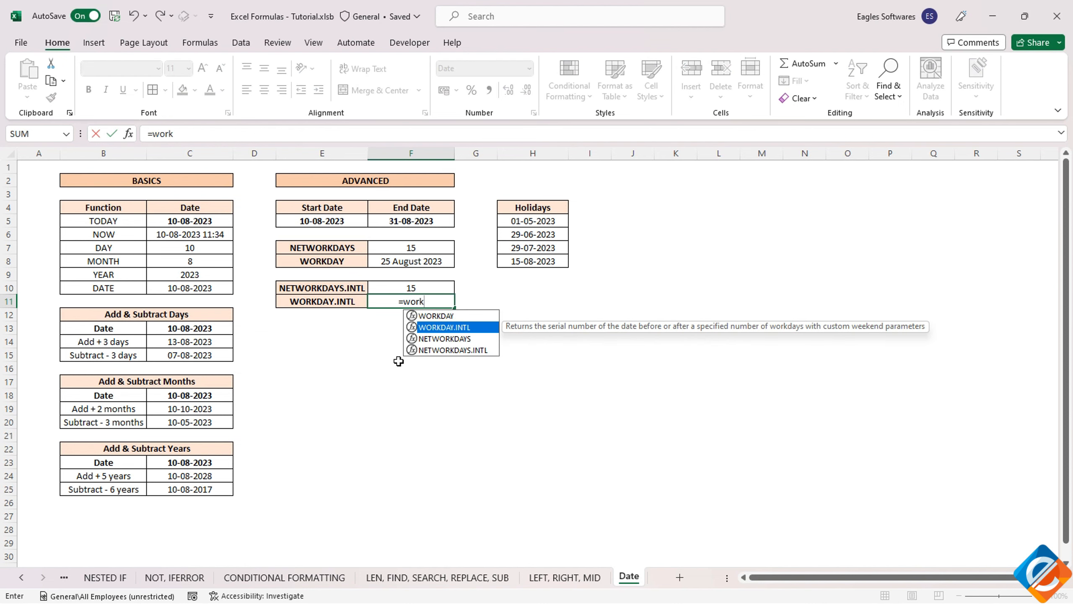
{"action": "double_click", "coordinate": [454, 328]}
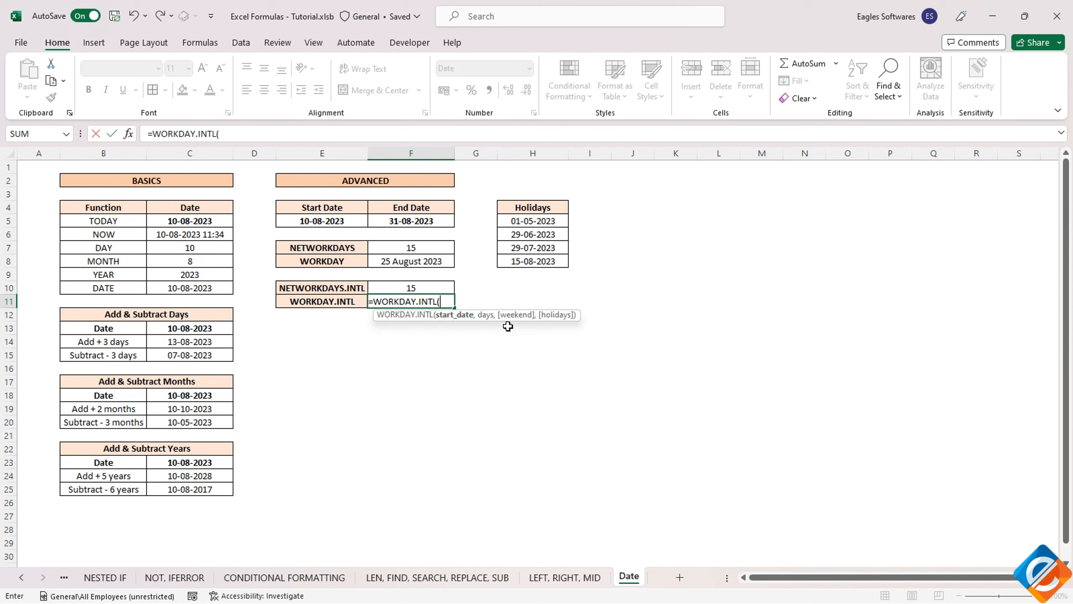
{"action": "left_click", "coordinate": [327, 219]}
{"action": "type", "text": ","}
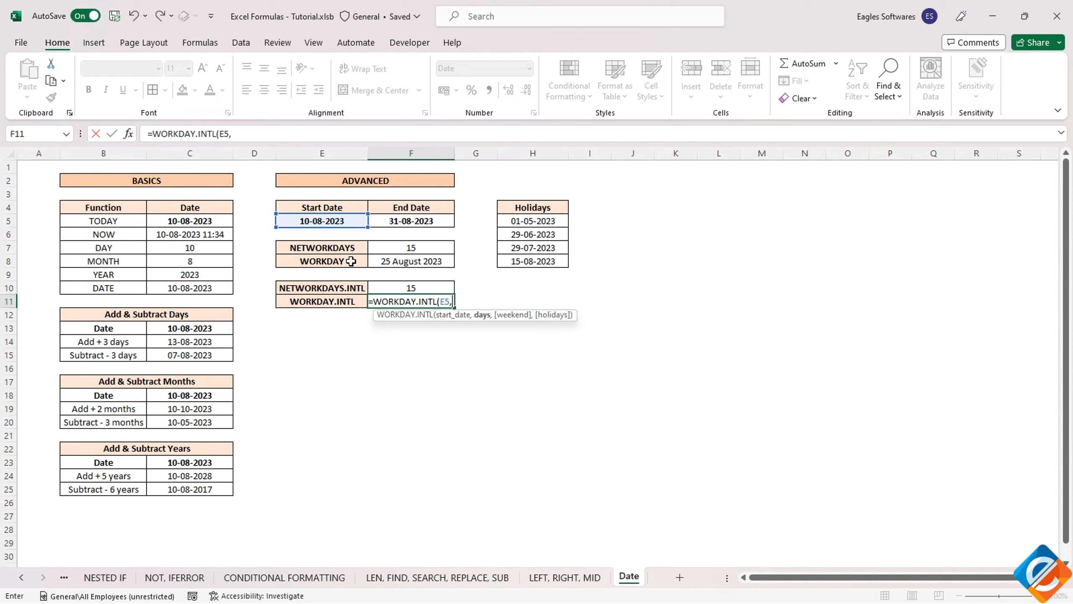
{"action": "left_click", "coordinate": [404, 288]}
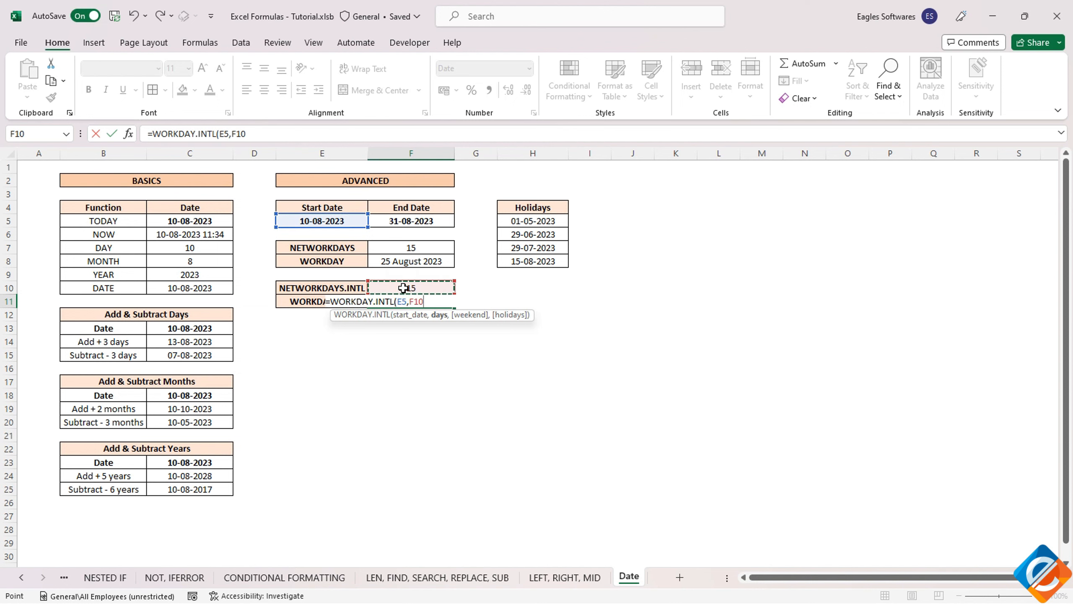
{"action": "type", "text": ",11"}
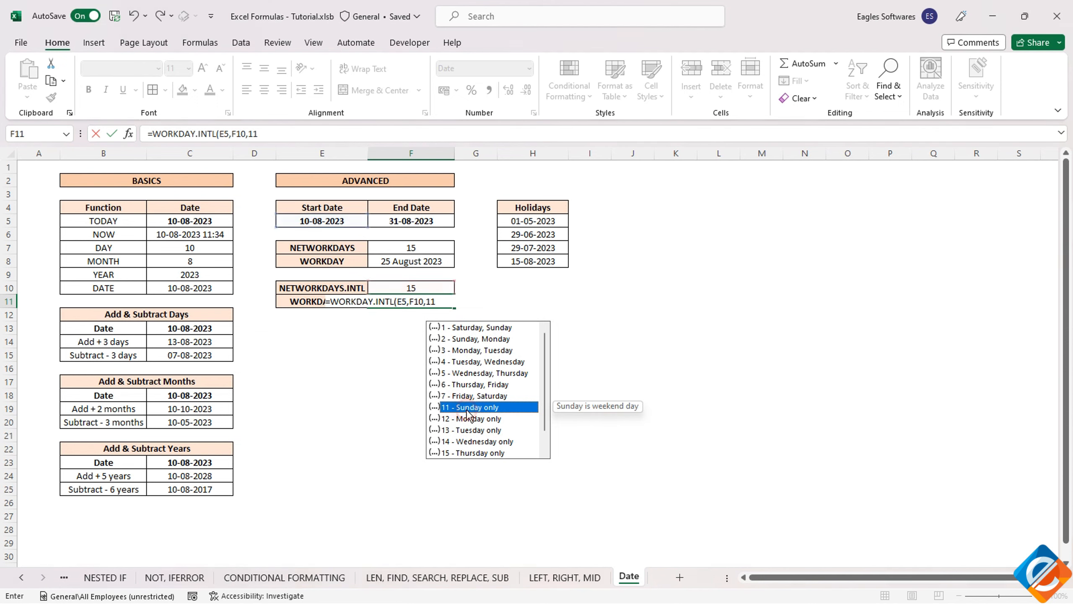
- Set weekend option 11 - Sunday only and the holidays range $H$5:$H$8 to finish the F11 formula
{"action": "left_click", "coordinate": [442, 302]}
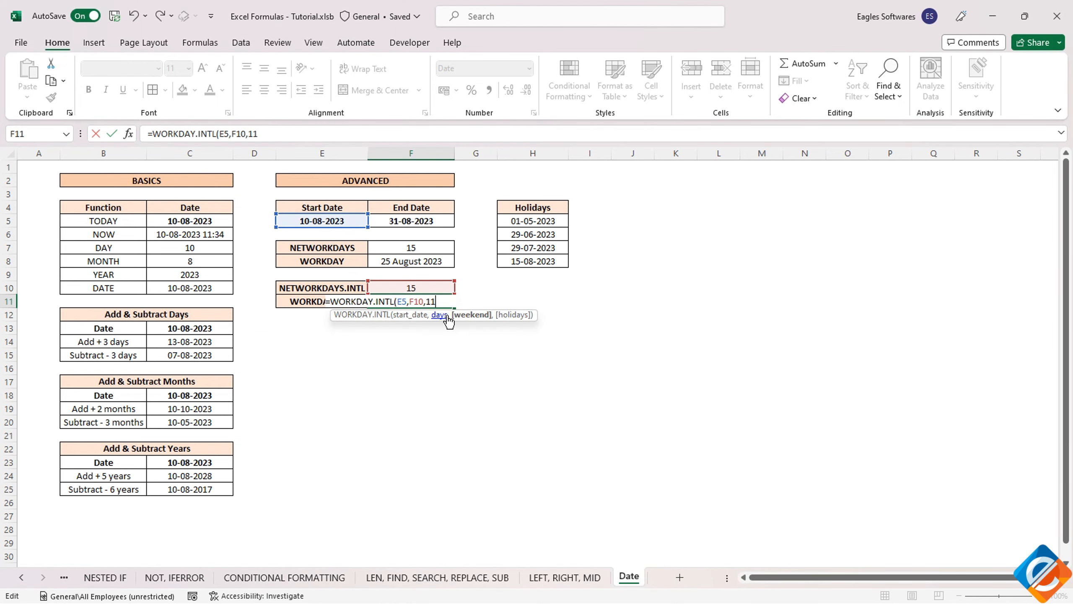
{"action": "type", "text": ","}
{"action": "left_click_drag", "start_coordinate": [531, 223], "coordinate": [527, 268]}
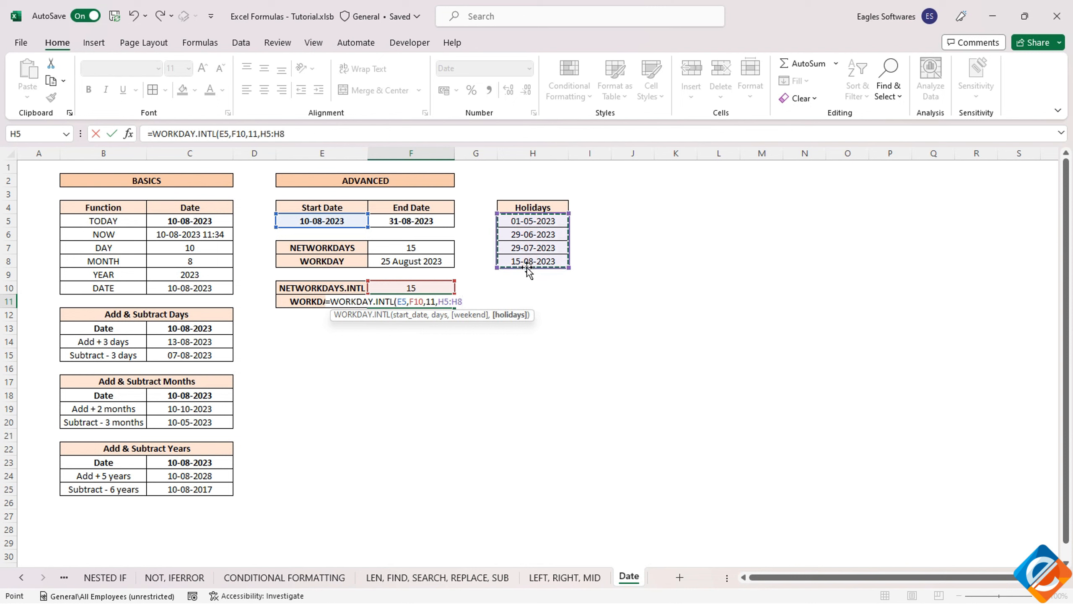
{"action": "type", "text": ")"}
{"action": "key", "text": "Return"}
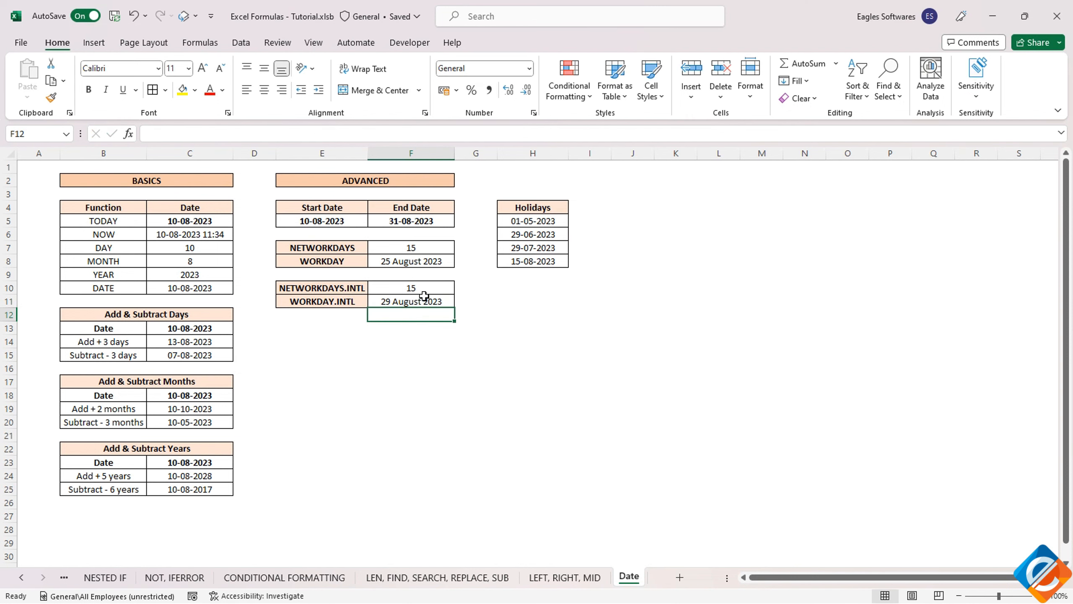
- Change the days argument of the WORKDAY formula in F8 to 15
{"action": "left_click", "coordinate": [385, 303]}
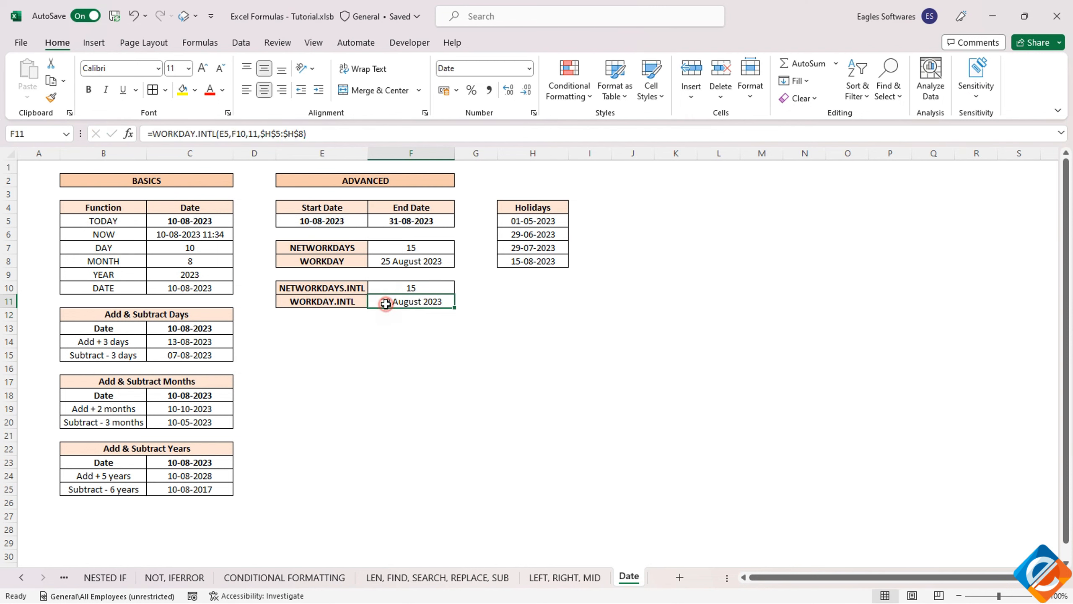
{"action": "left_click", "coordinate": [409, 262]}
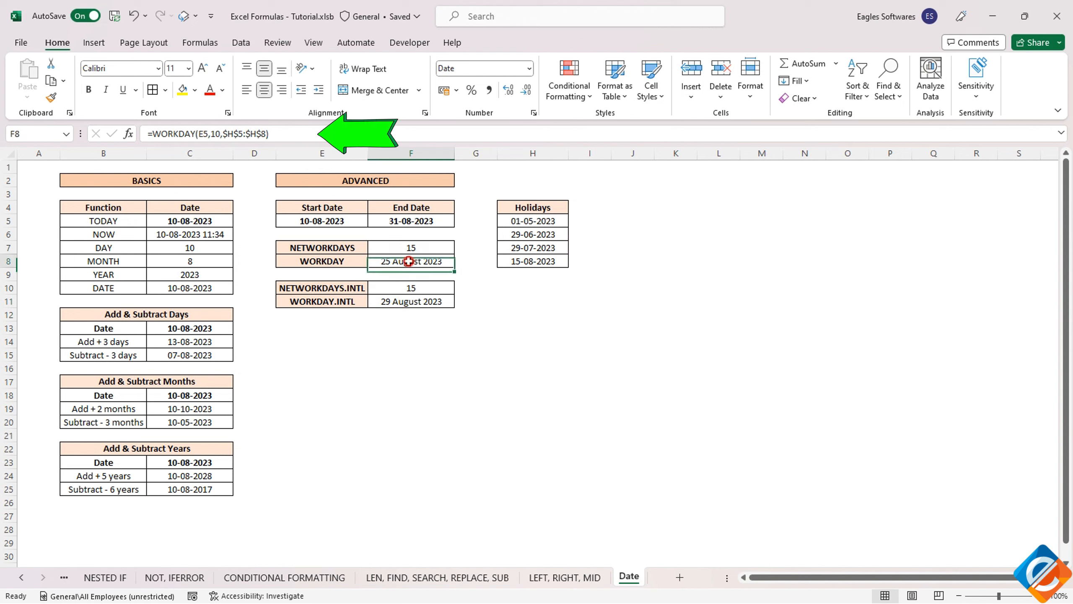
{"action": "left_click", "coordinate": [220, 134]}
{"action": "key", "text": "BackSpace"}
{"action": "key", "text": "BackSpace"}
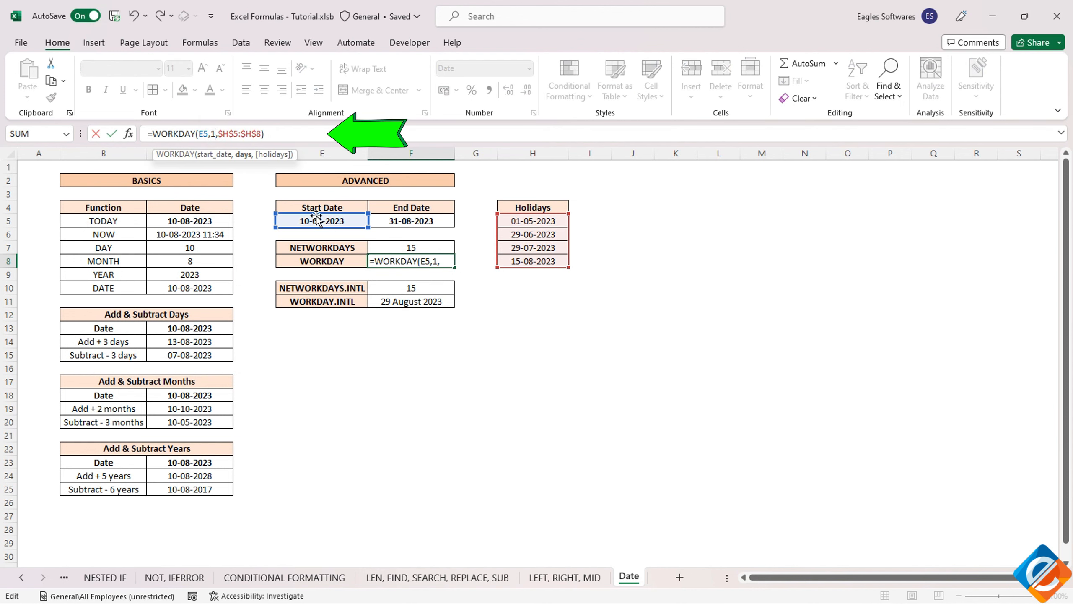
{"action": "key", "text": "Escape"}
- Change the weekend argument of the WORKDAY.INTL formula in F11 to 1
{"action": "left_click", "coordinate": [382, 296]}
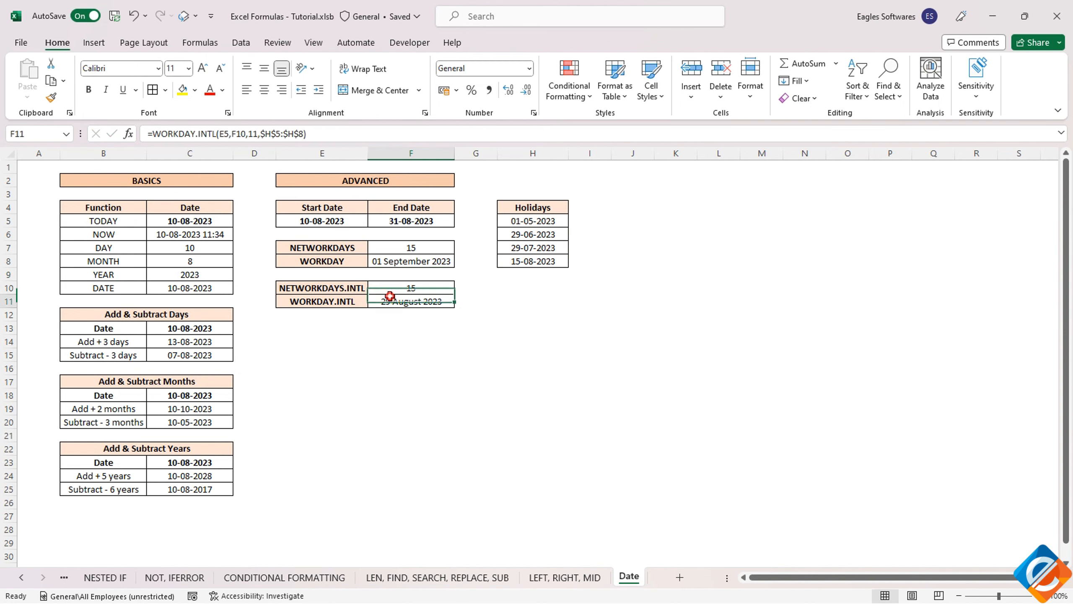
{"action": "left_click", "coordinate": [389, 261]}
{"action": "left_click", "coordinate": [392, 303]}
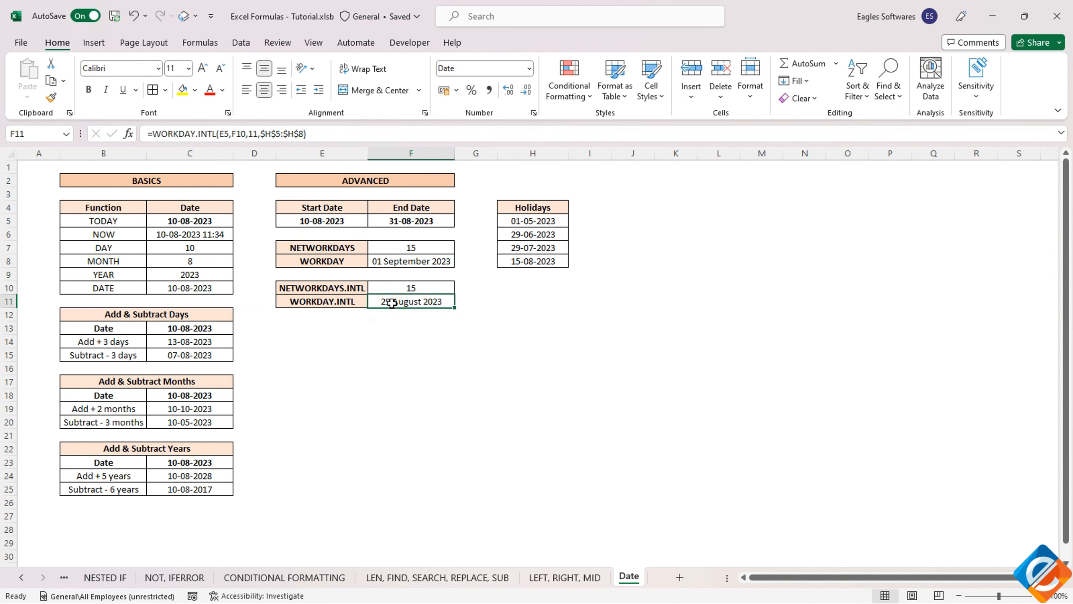
{"action": "left_click", "coordinate": [250, 134]}
{"action": "key", "text": "BackSpace"}
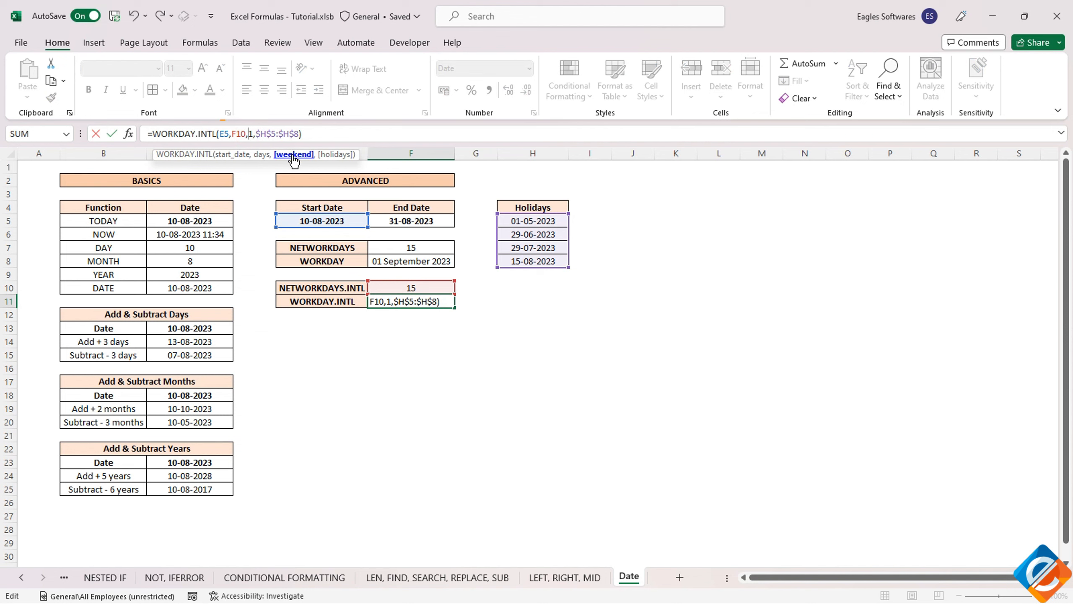
{"action": "key", "text": "Return"}
- Compare the WORKDAY and WORKDAY.INTL results, then set the F11 weekend argument back to 11
{"action": "left_click", "coordinate": [406, 298]}
{"action": "left_click", "coordinate": [404, 262]}
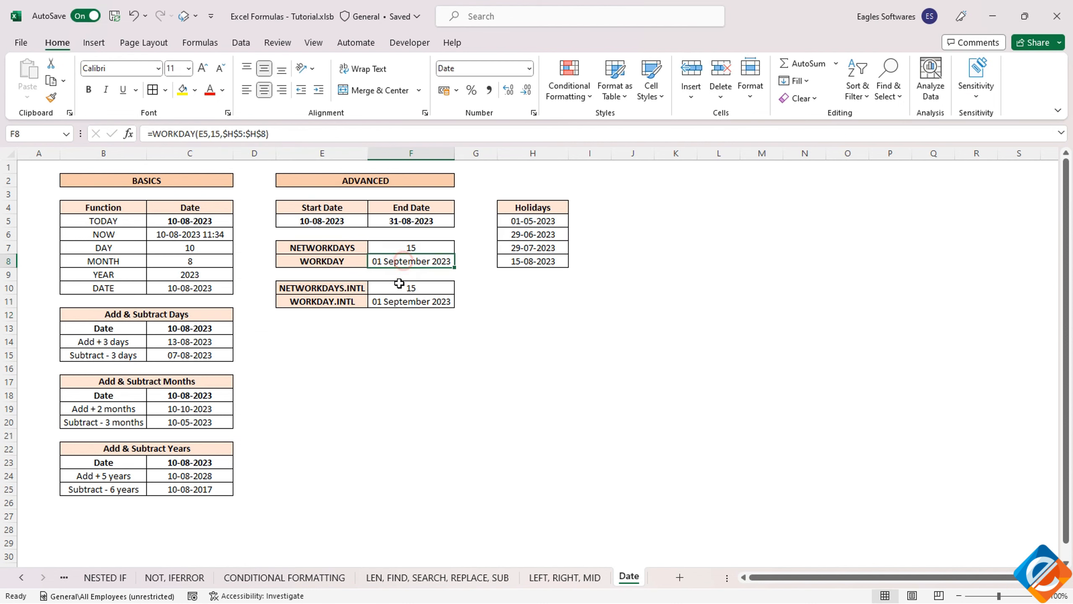
{"action": "left_click", "coordinate": [394, 301]}
{"action": "left_click_drag", "start_coordinate": [310, 261], "coordinate": [381, 261]}
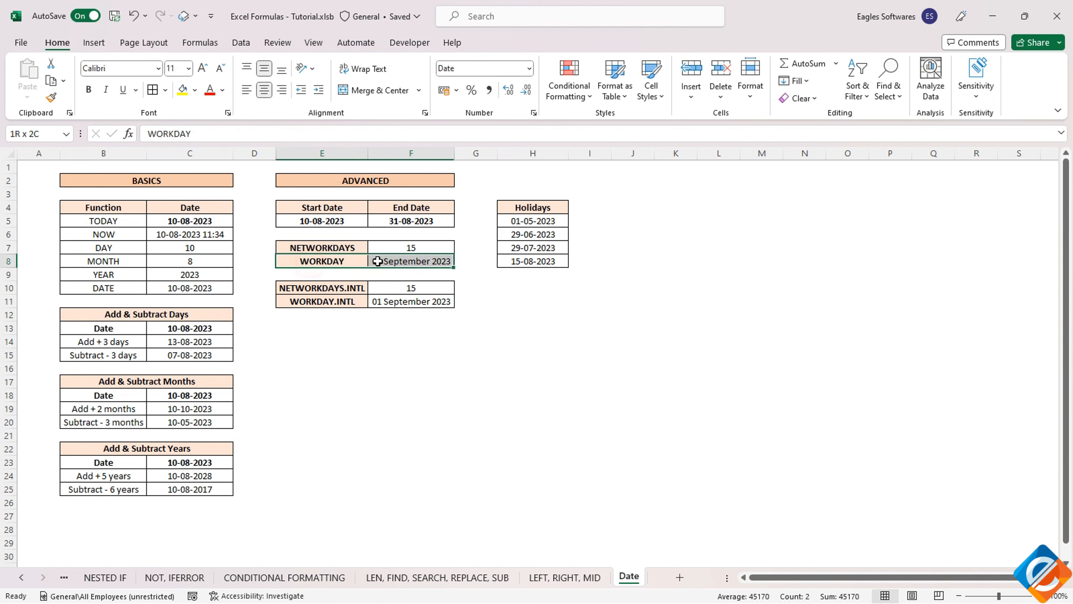
{"action": "left_click", "coordinate": [351, 261]}
{"action": "left_click", "coordinate": [393, 302]}
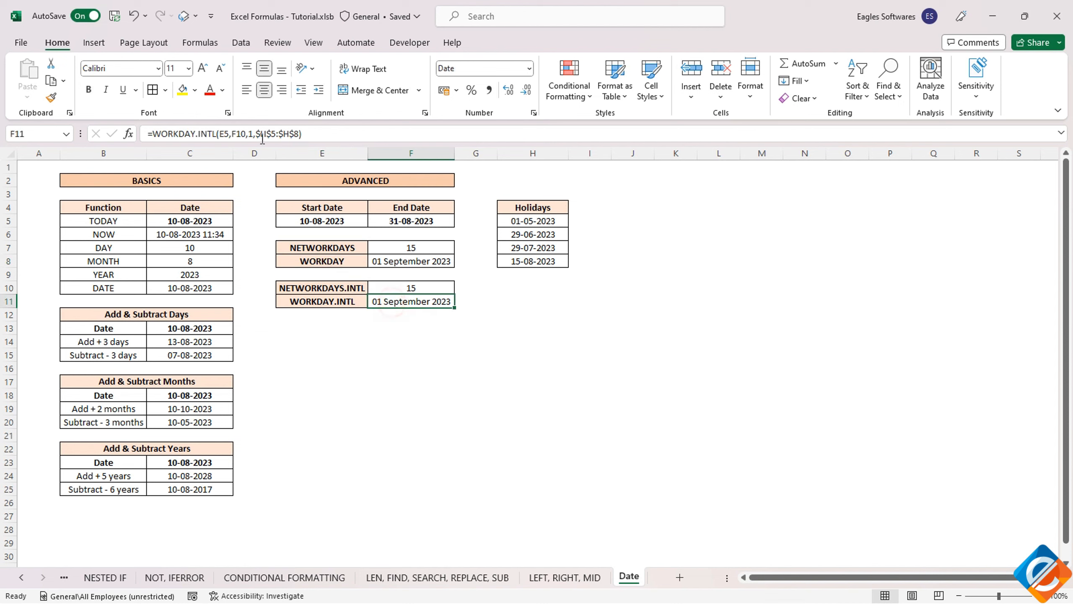
{"action": "left_click", "coordinate": [248, 134]}
{"action": "type", "text": "1"}
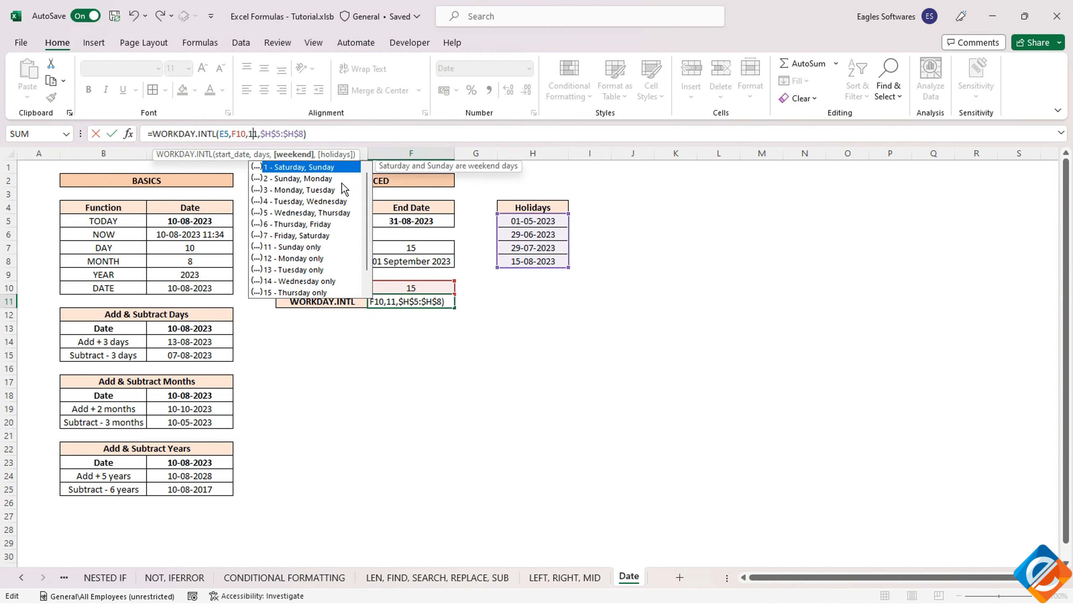
{"action": "key", "text": "Return"}
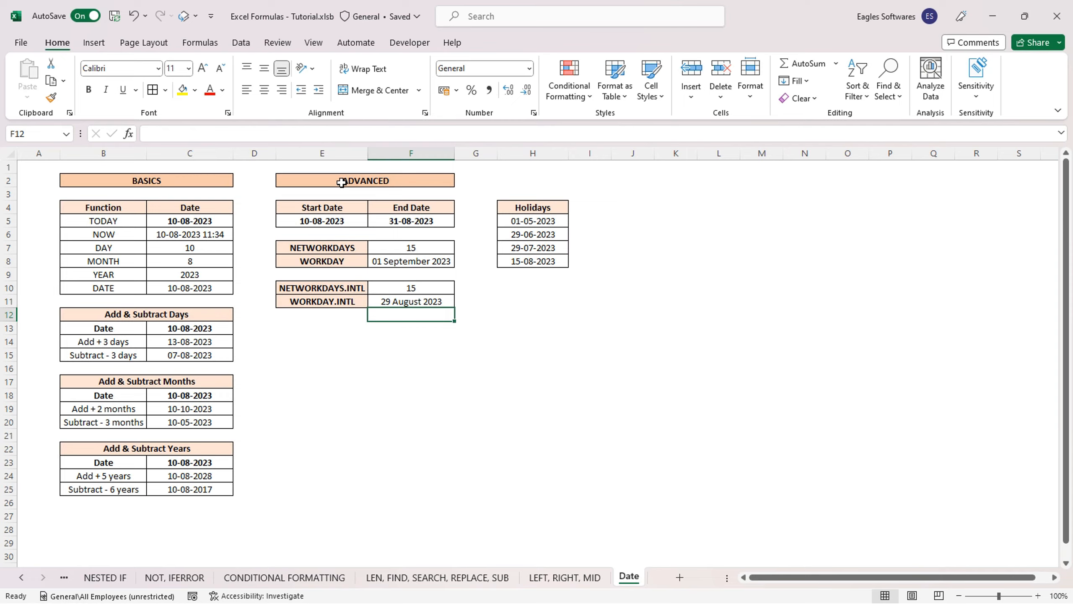
{"action": "left_click", "coordinate": [341, 183]}
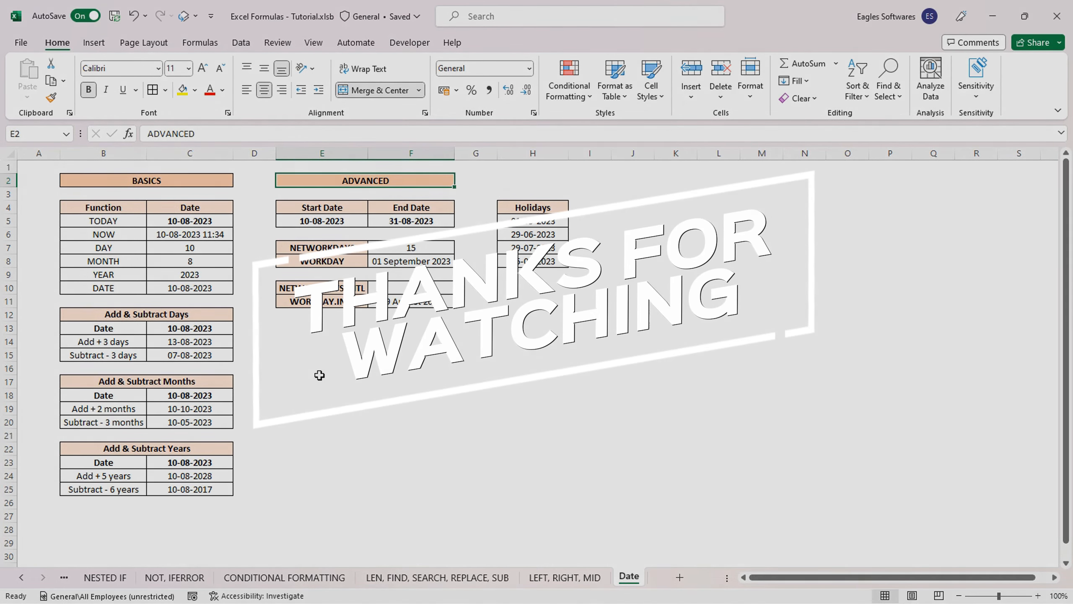